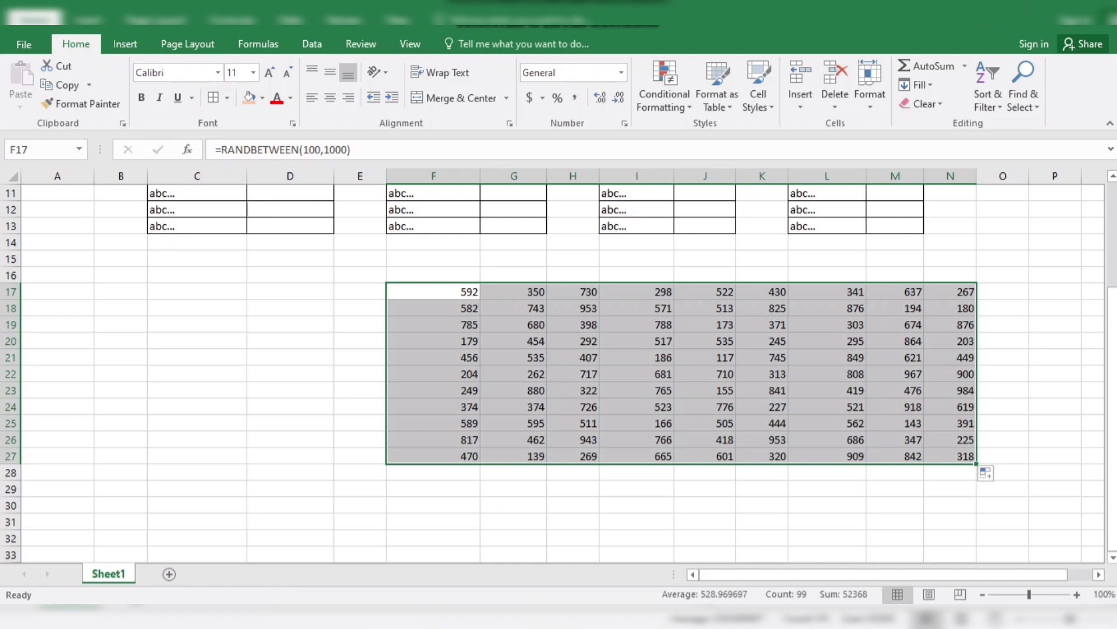
Extend the RANDBETWEEN(100,1000) formulas in columns F to N down through row 53.
left_click_drag(977, 463, 978, 541)
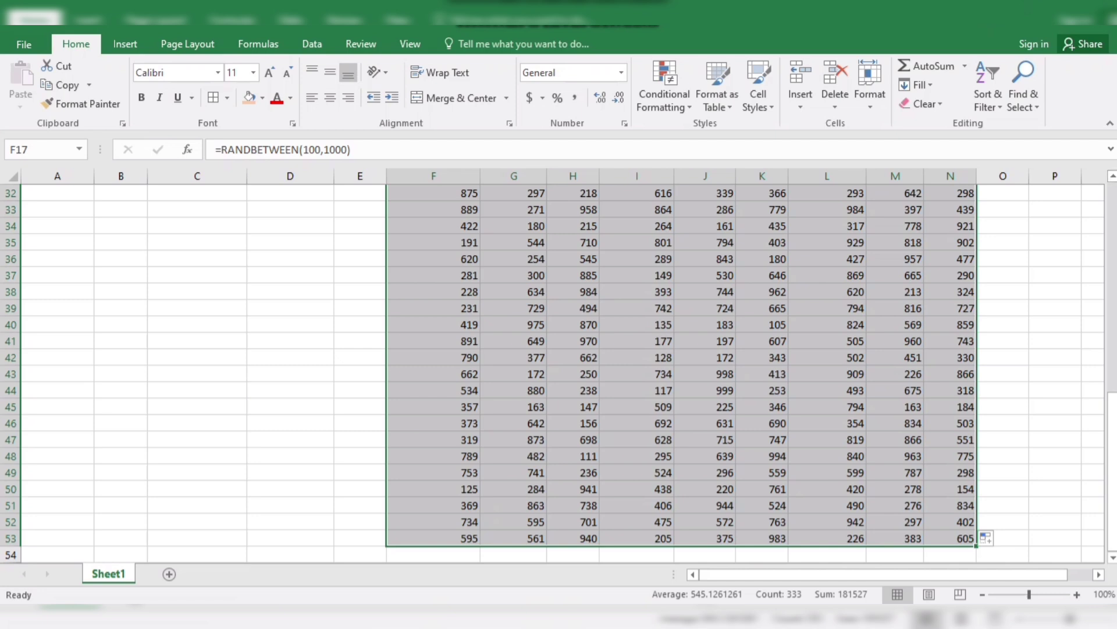
scroll(559, 372, "up", 2)
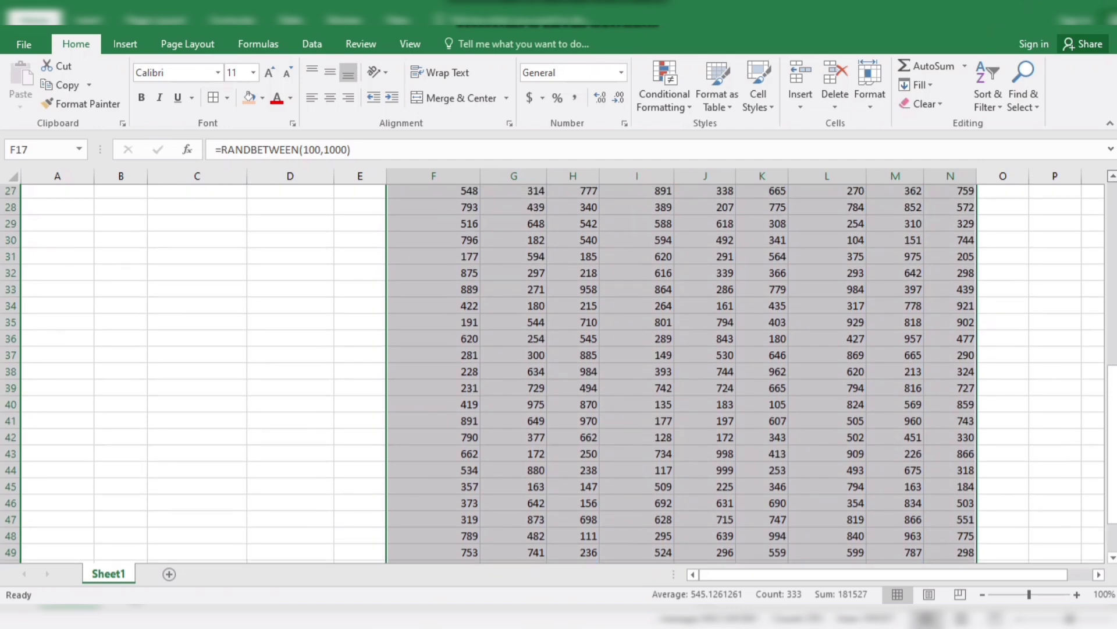
scroll(558, 373, "up", 3)
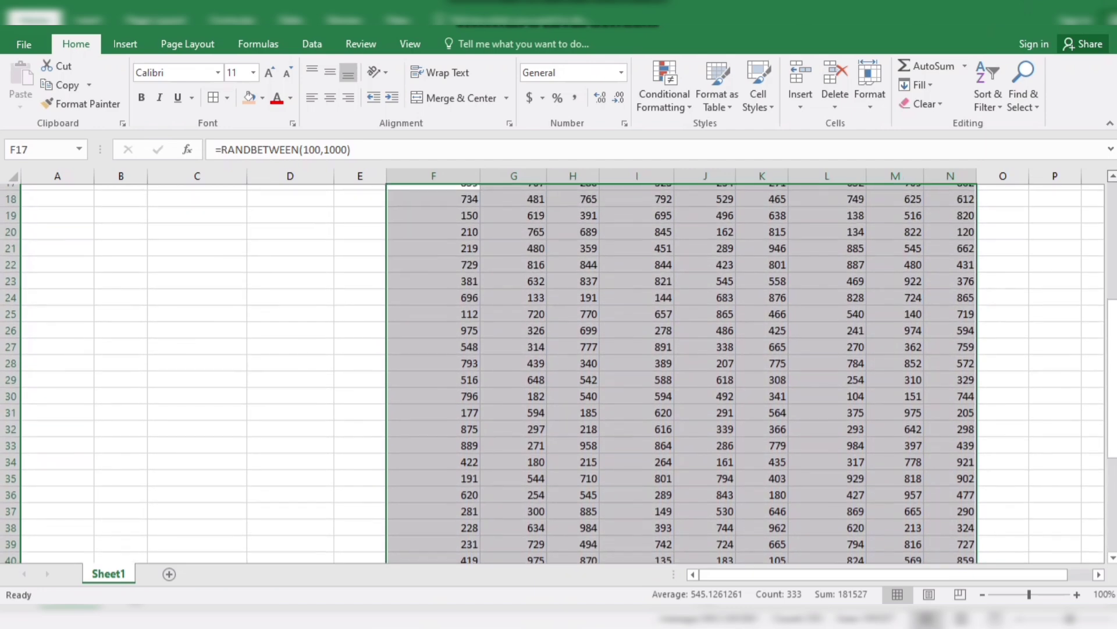
scroll(559, 373, "up", 1)
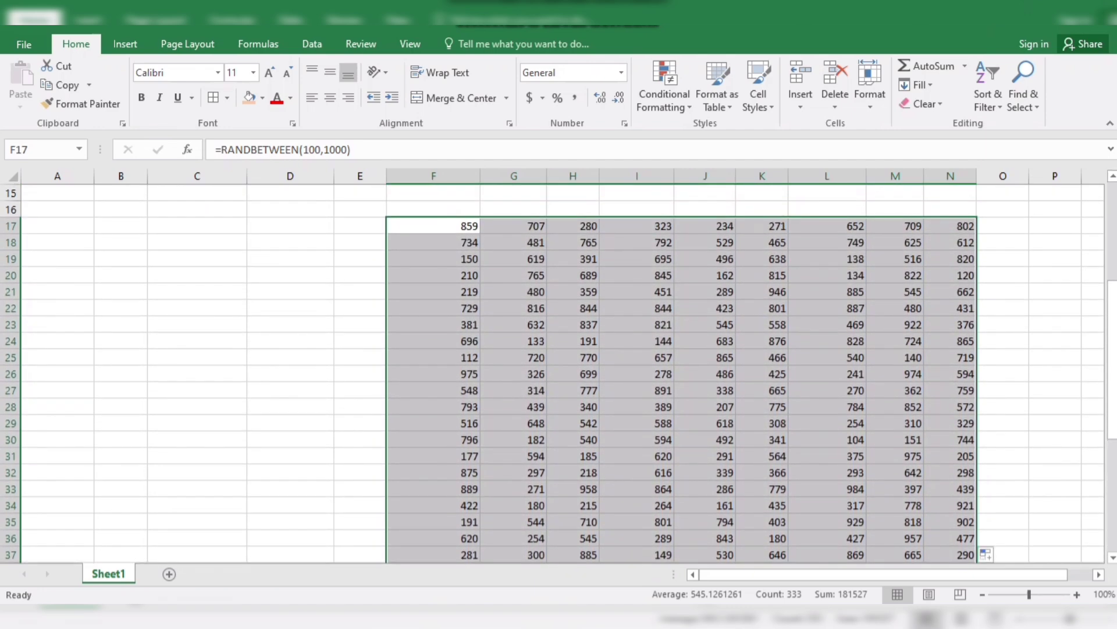
left_click(1003, 242)
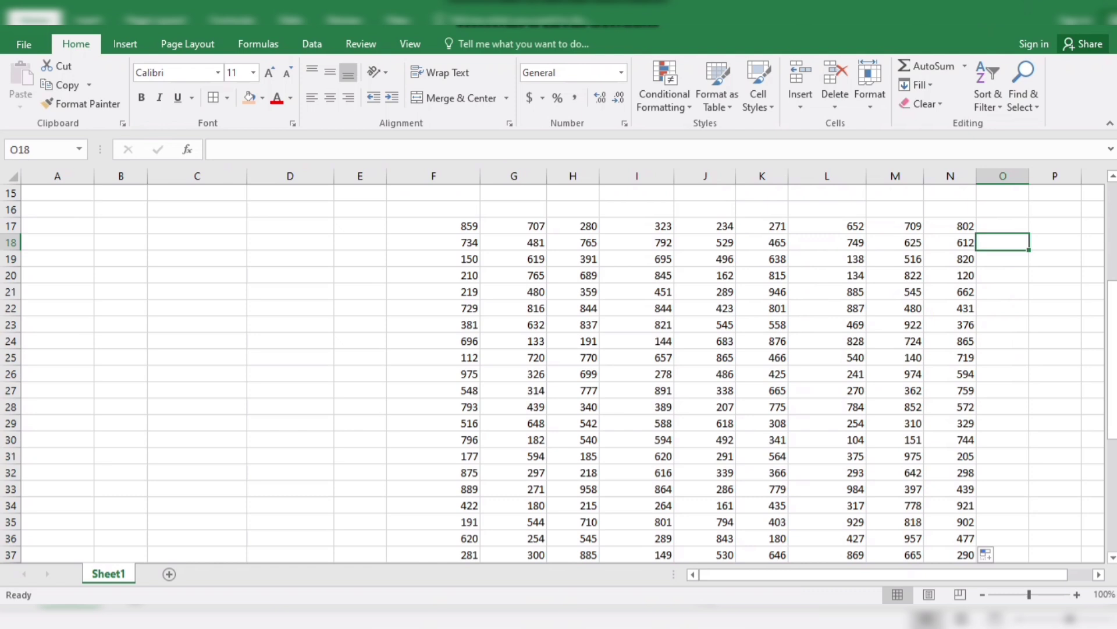
Enter "fd" in cell O17 to trigger a recalculation of the random numbers, and clear that cell again.
left_click(1002, 226)
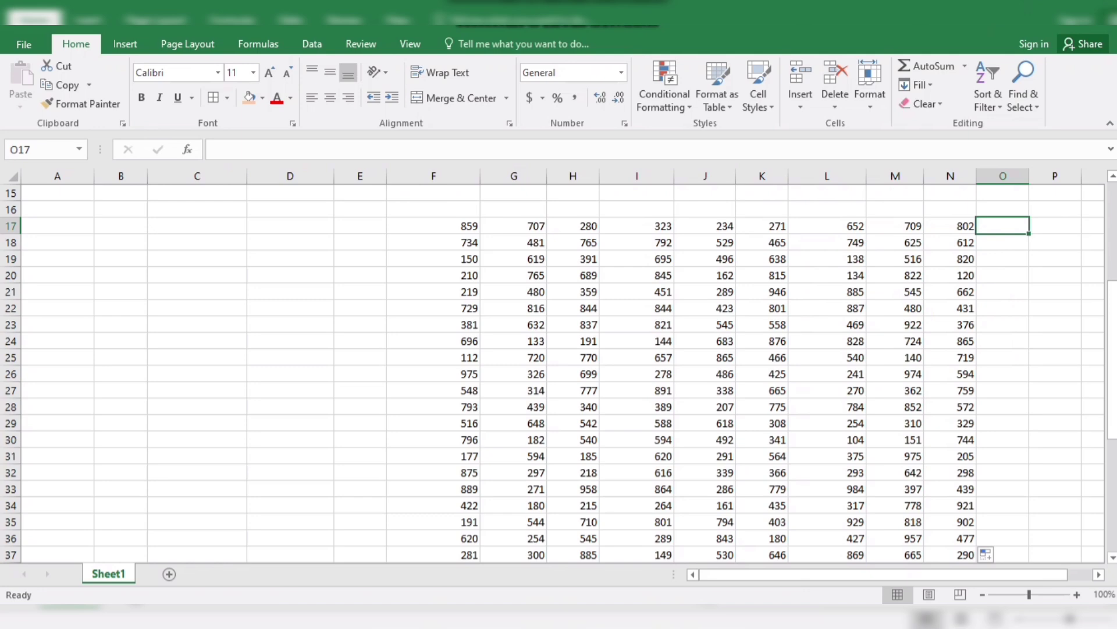
type("fd")
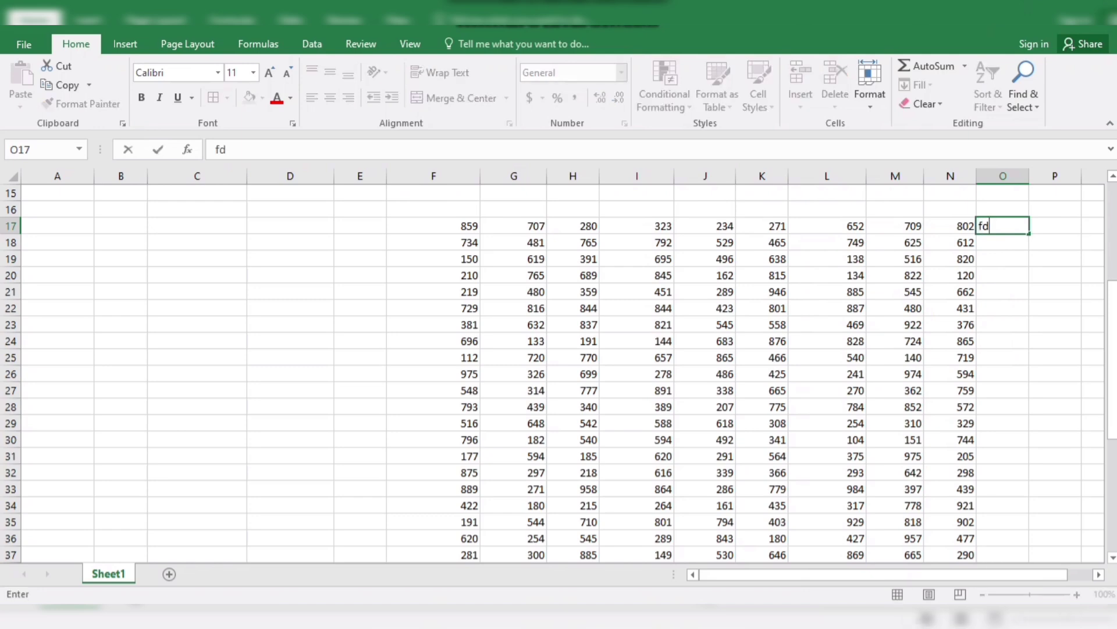
key("Return")
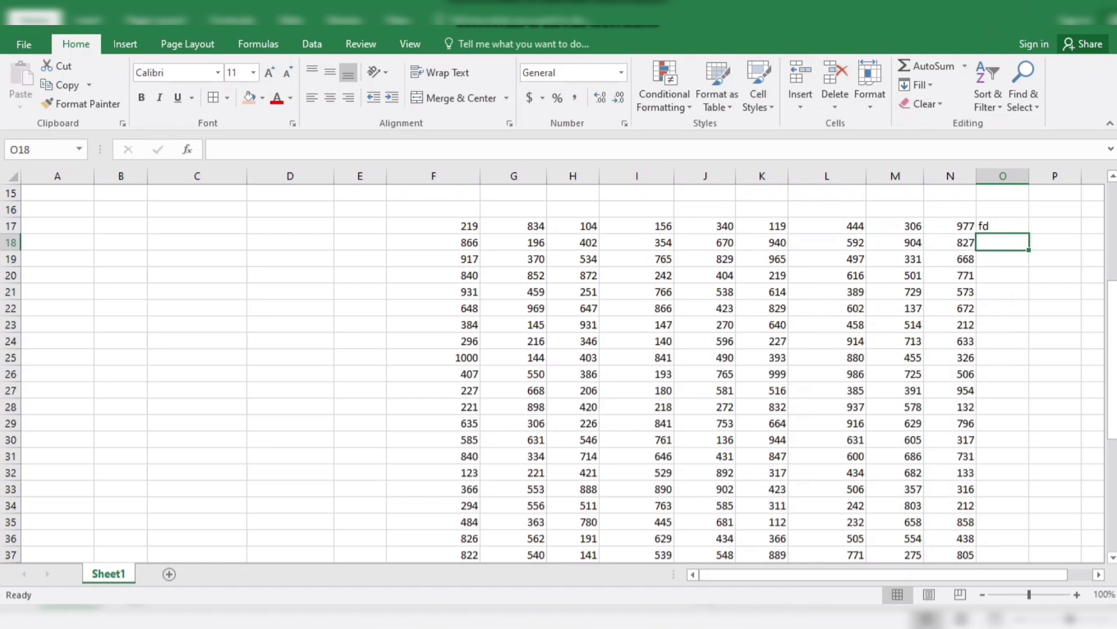
key("Up")
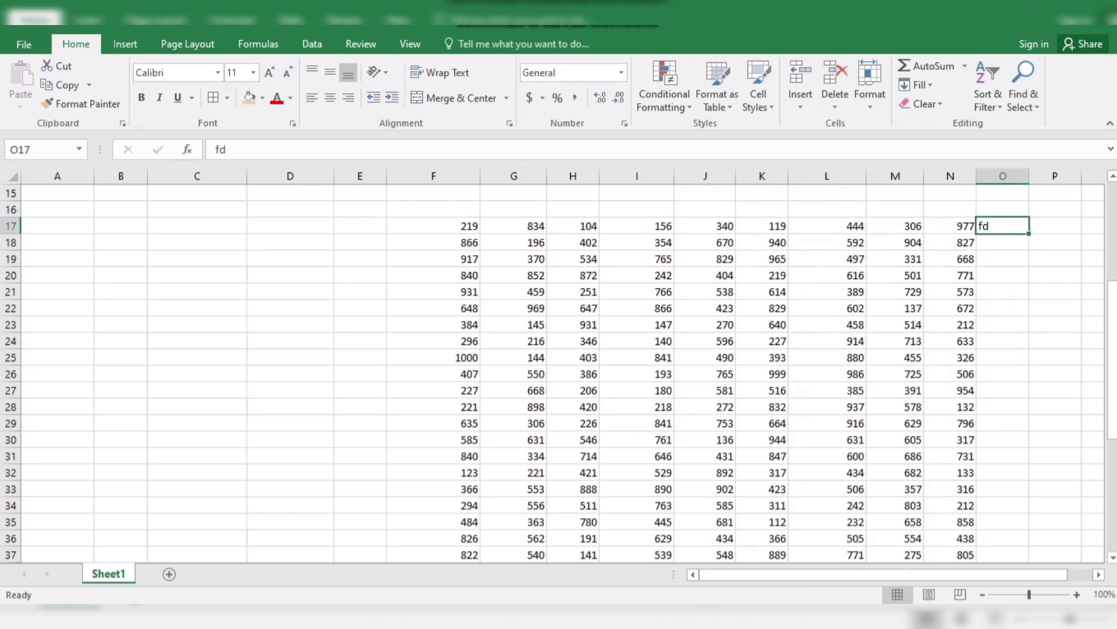
key("Delete")
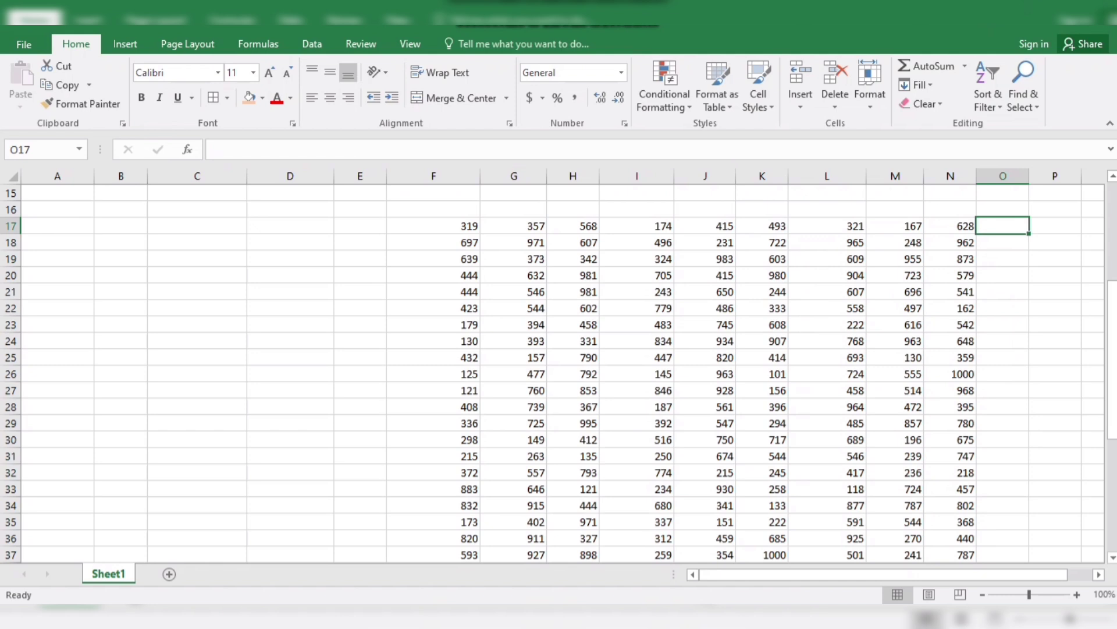
Copy the random numbers in F17:N53 and paste them as values only, starting at cell O17.
left_click_drag(433, 226, 969, 524)
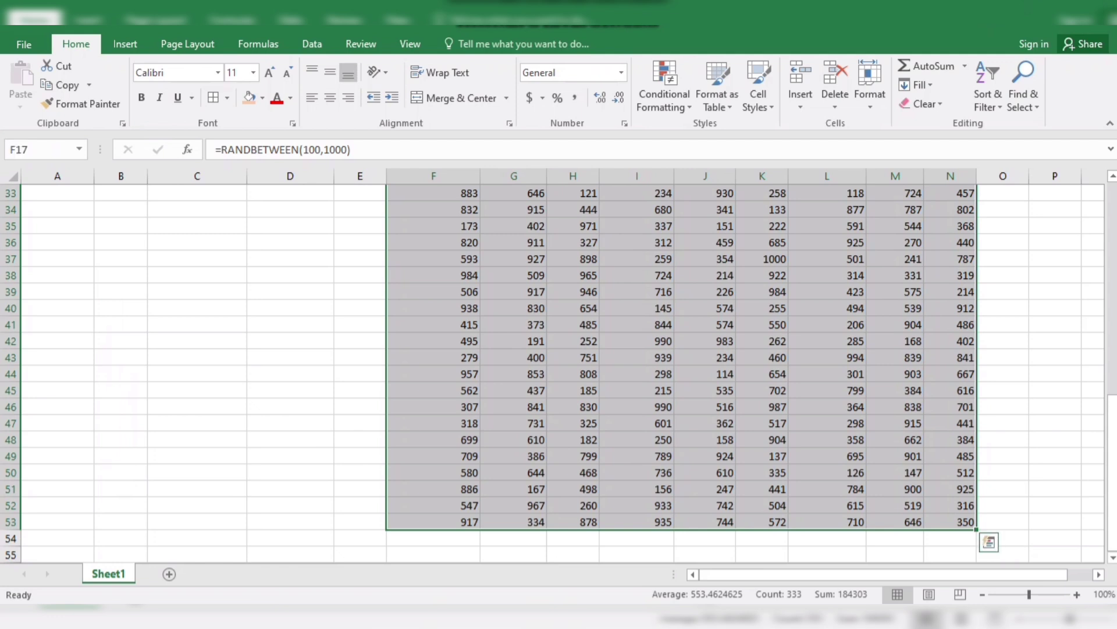
key("ctrl+c")
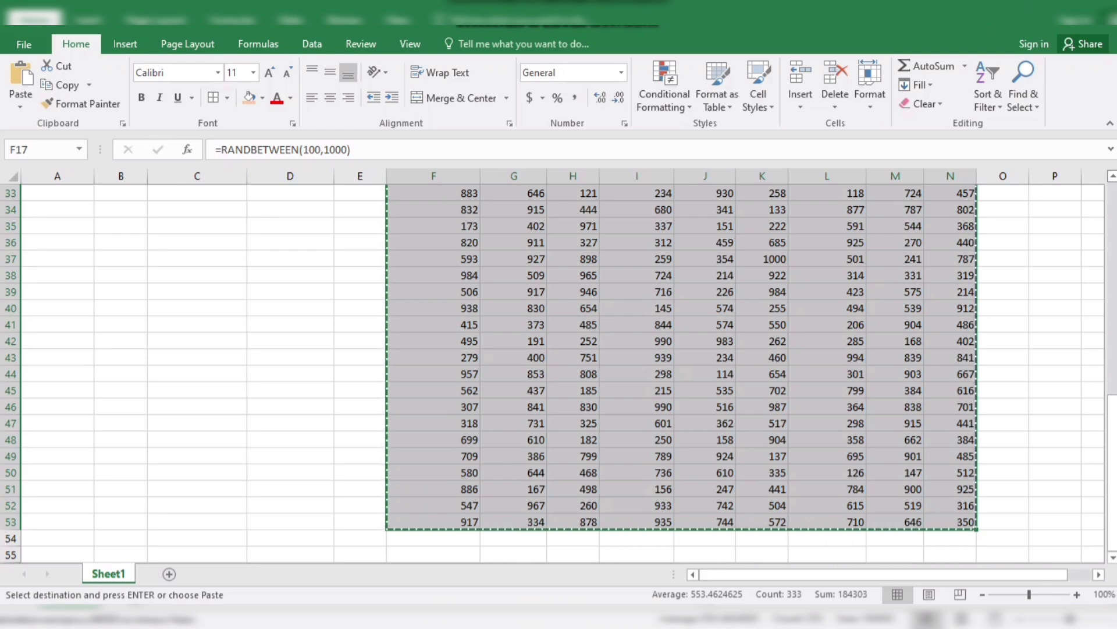
scroll(559, 373, "up", 3)
scroll(559, 372, "up", 3)
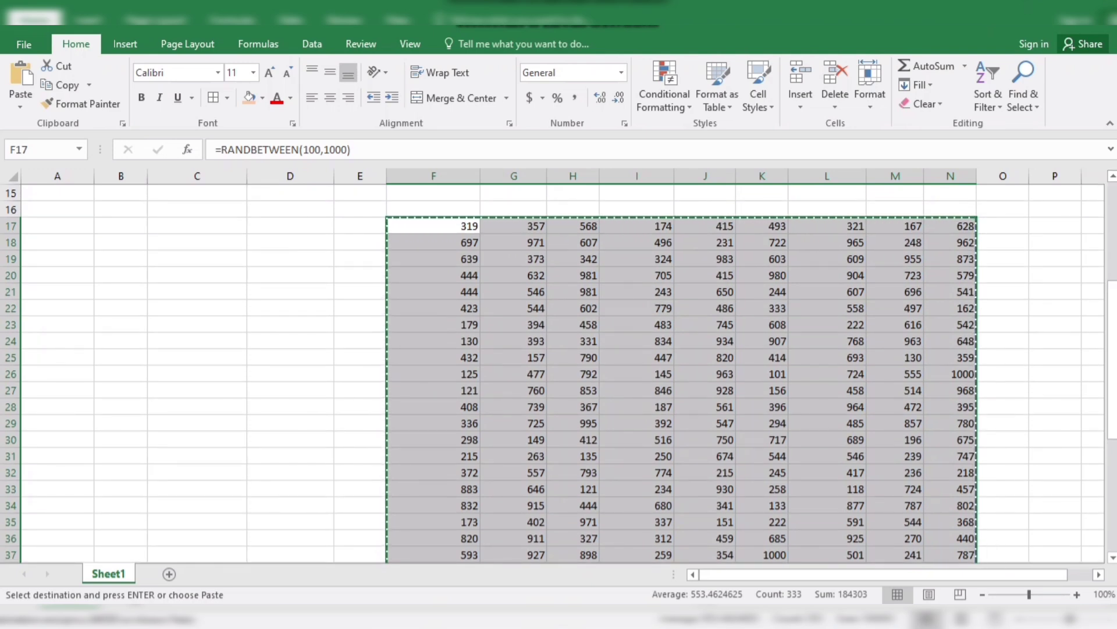
left_click(1003, 226)
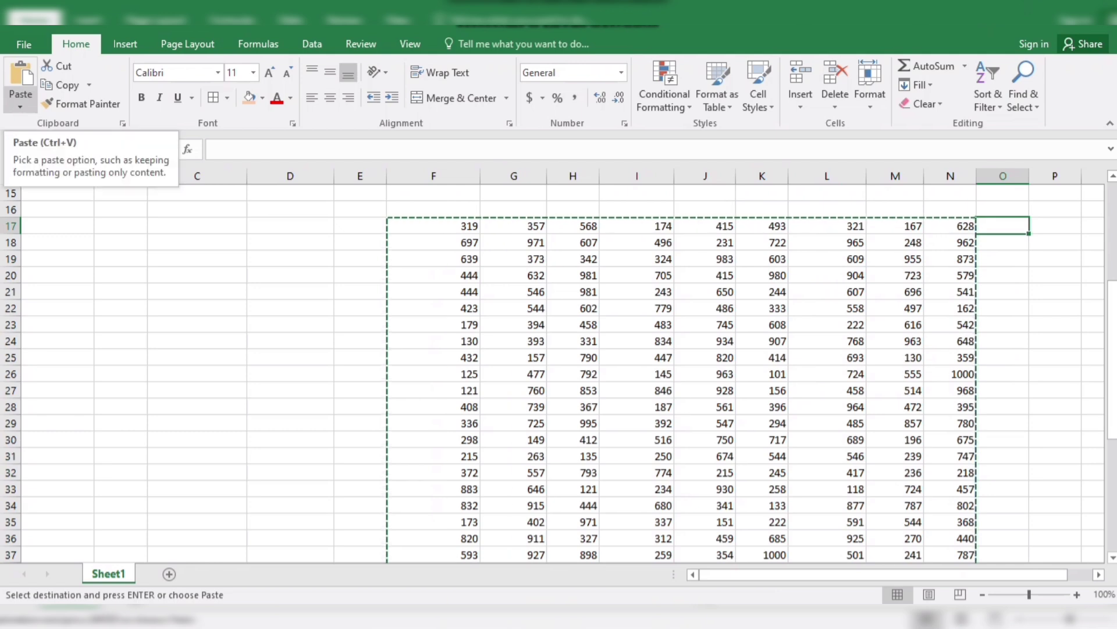
left_click(20, 106)
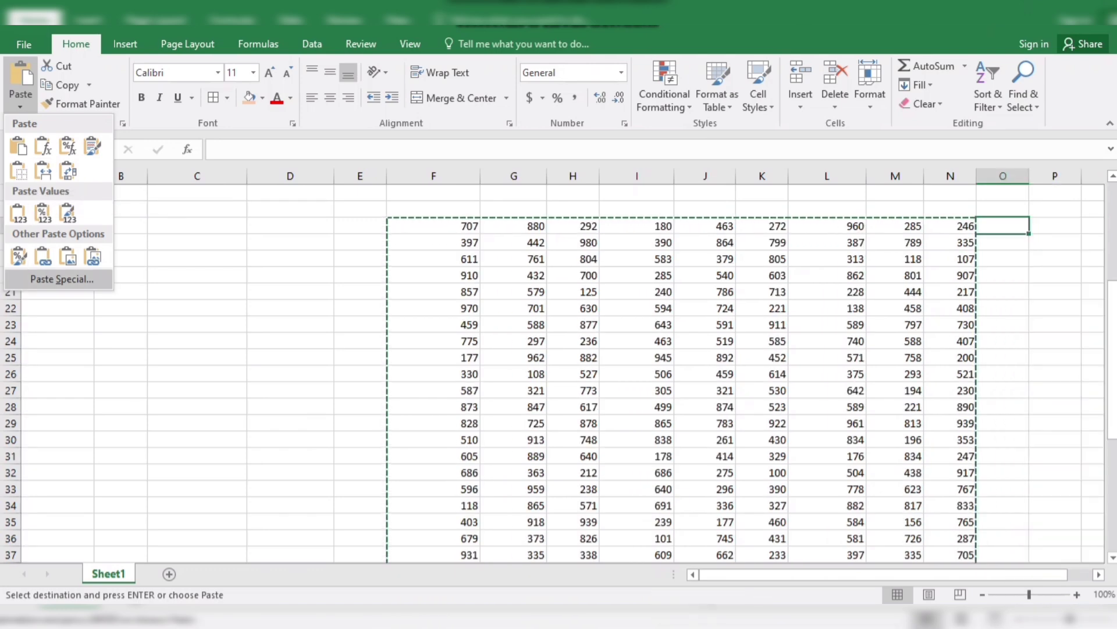
left_click(61, 279)
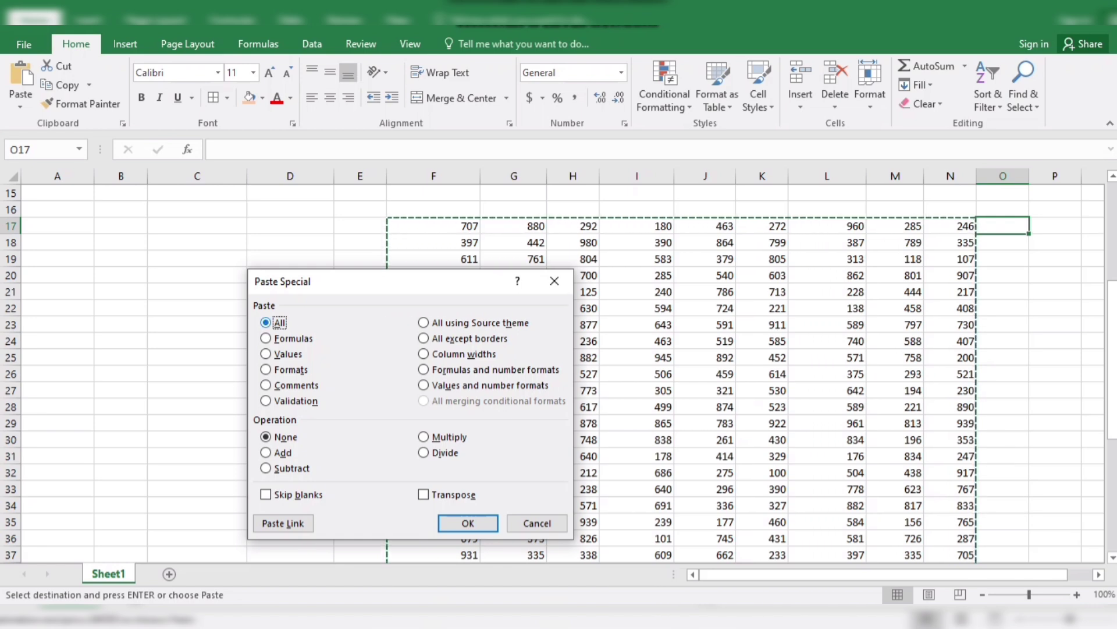
left_click(266, 354)
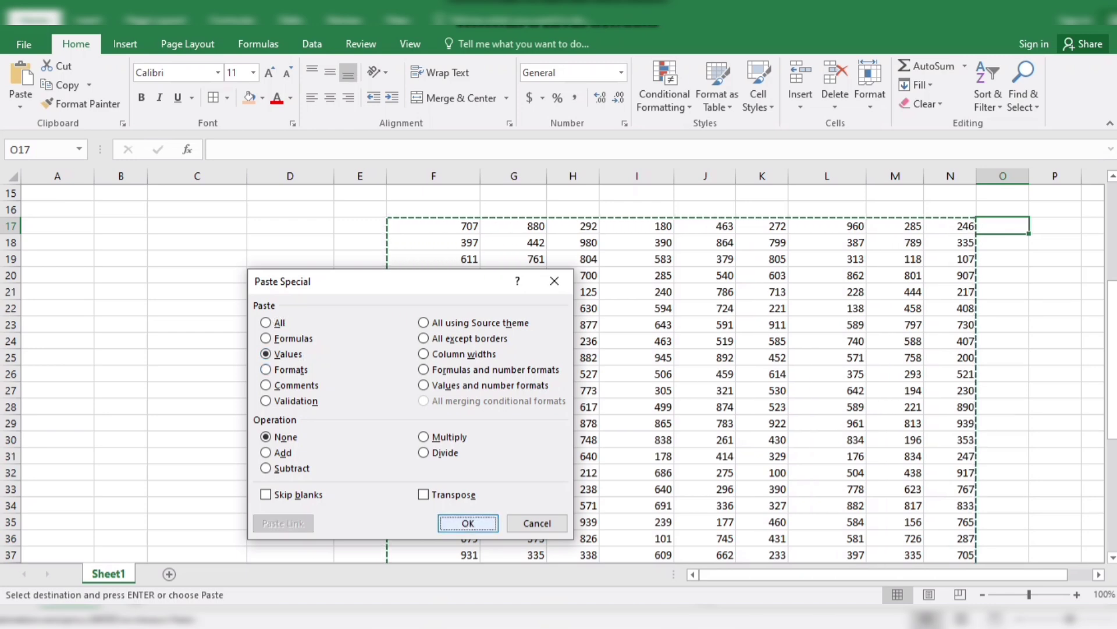
key("Return")
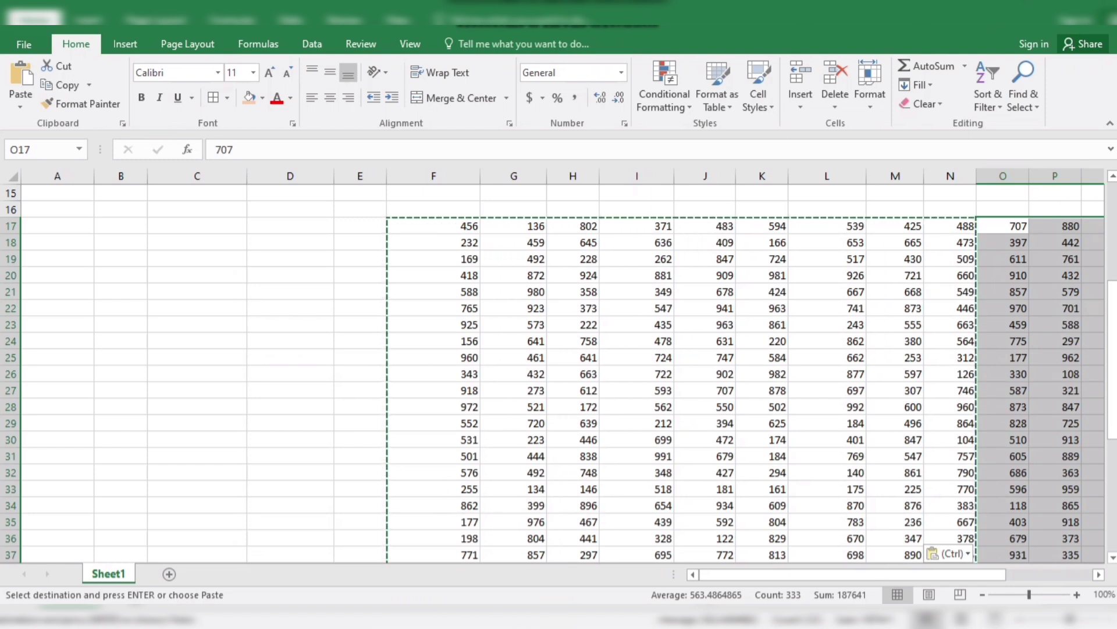
Enter "df" in cell D17 to recalculate the formulas beside the pasted values.
left_click(291, 226)
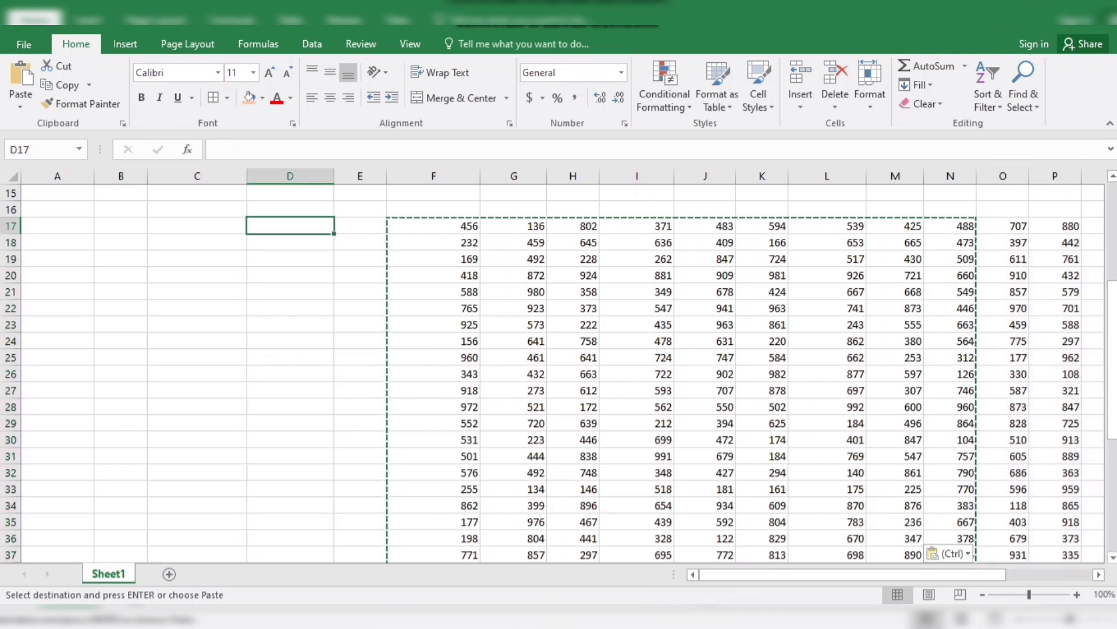
type("df")
key("Return")
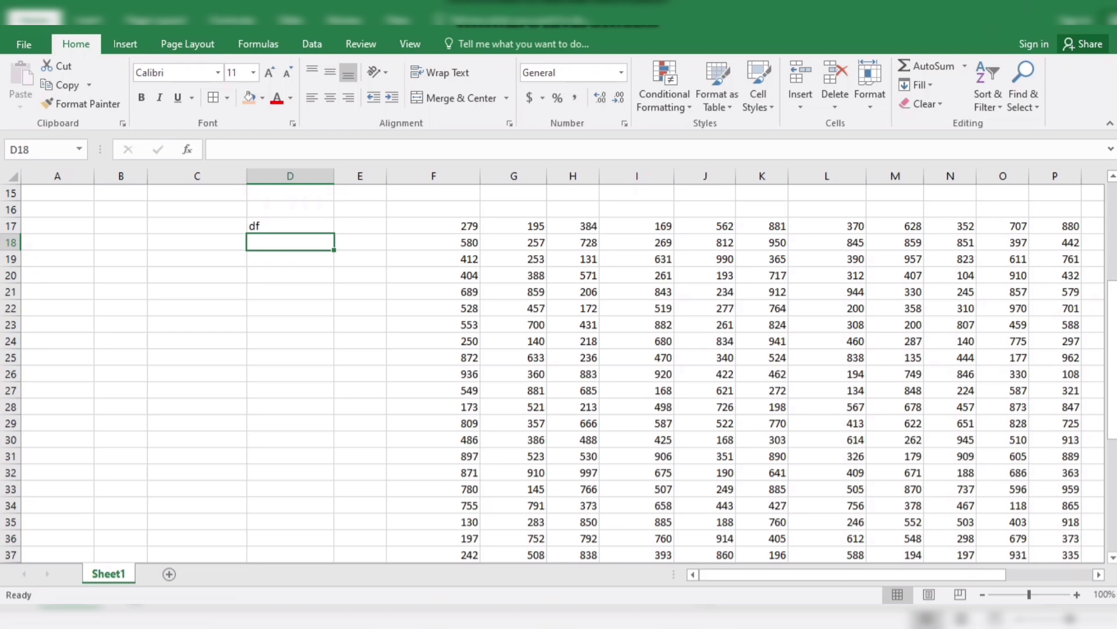
Clear the whole block of random formulas and pasted values starting at cell F17.
left_click_drag(434, 226, 991, 465)
key("Delete")
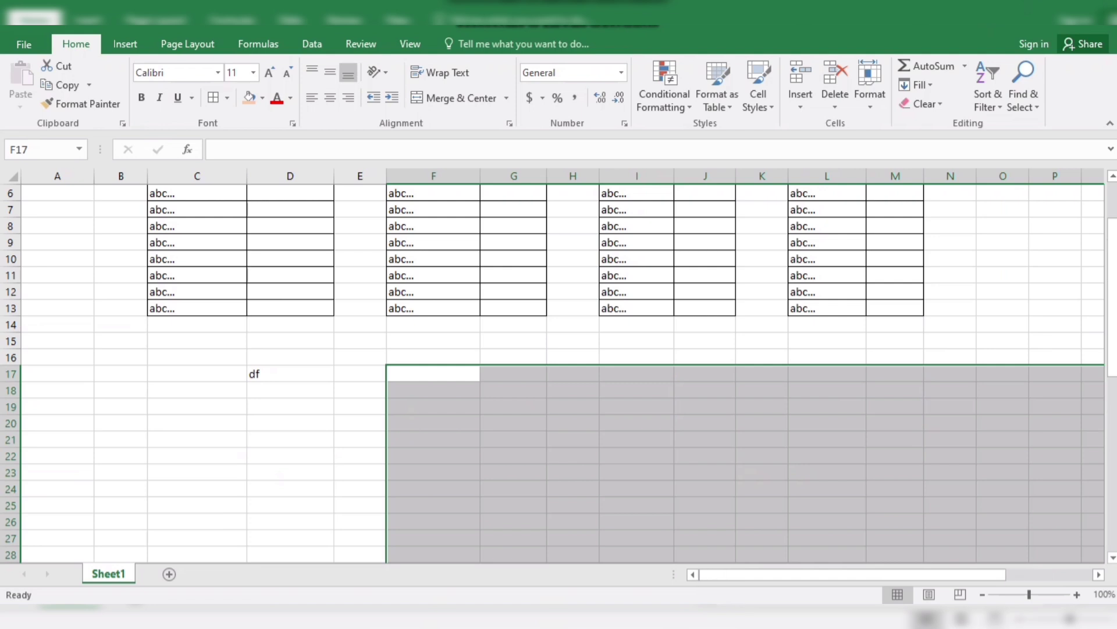
left_click(433, 374)
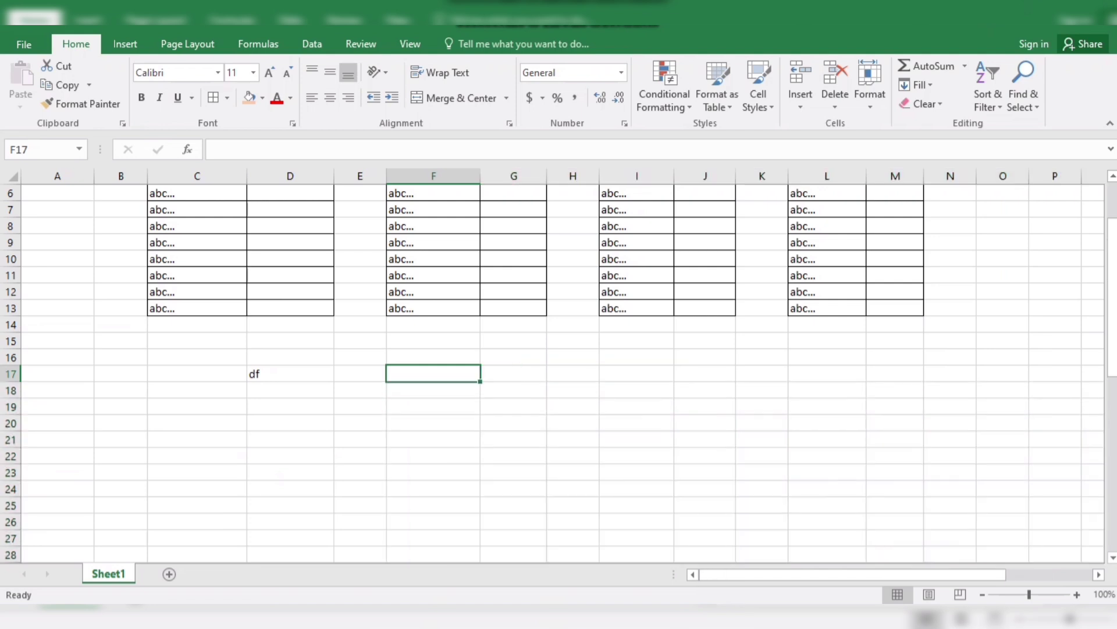
scroll(719, 186, "up", 2)
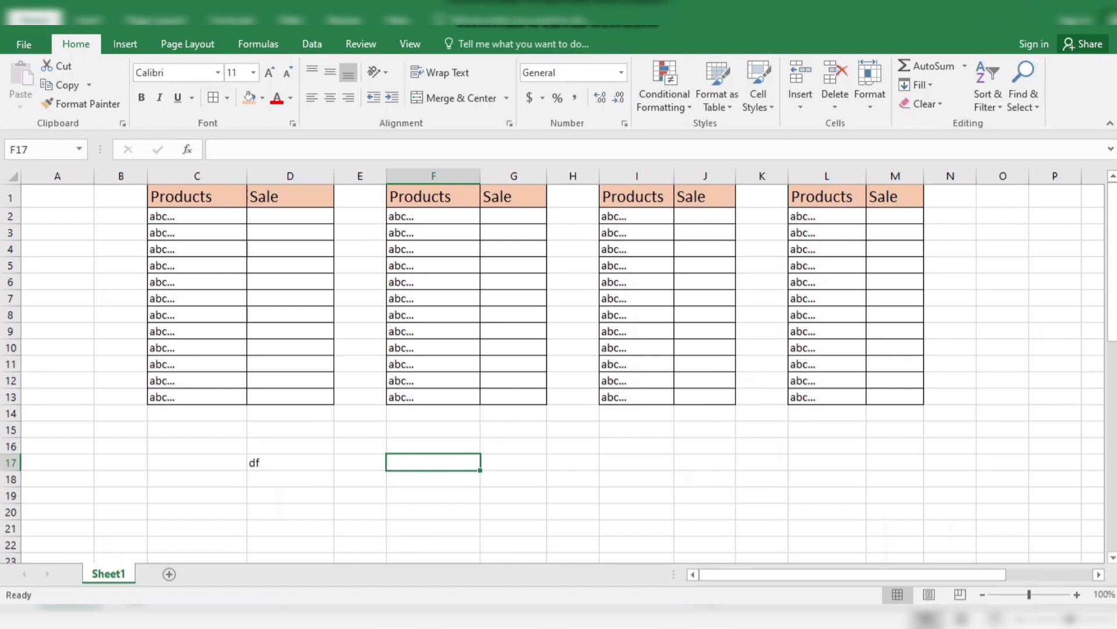
Enter the formula =RANDBETWEEN(1,20) in cell G16 below the product tables.
left_click(514, 446)
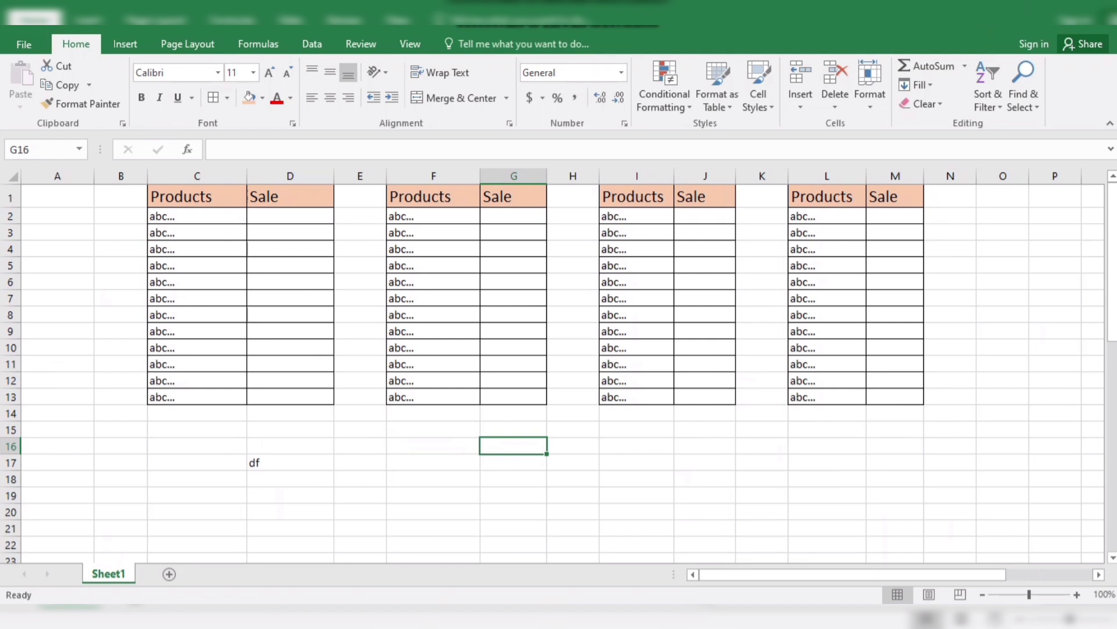
type("=")
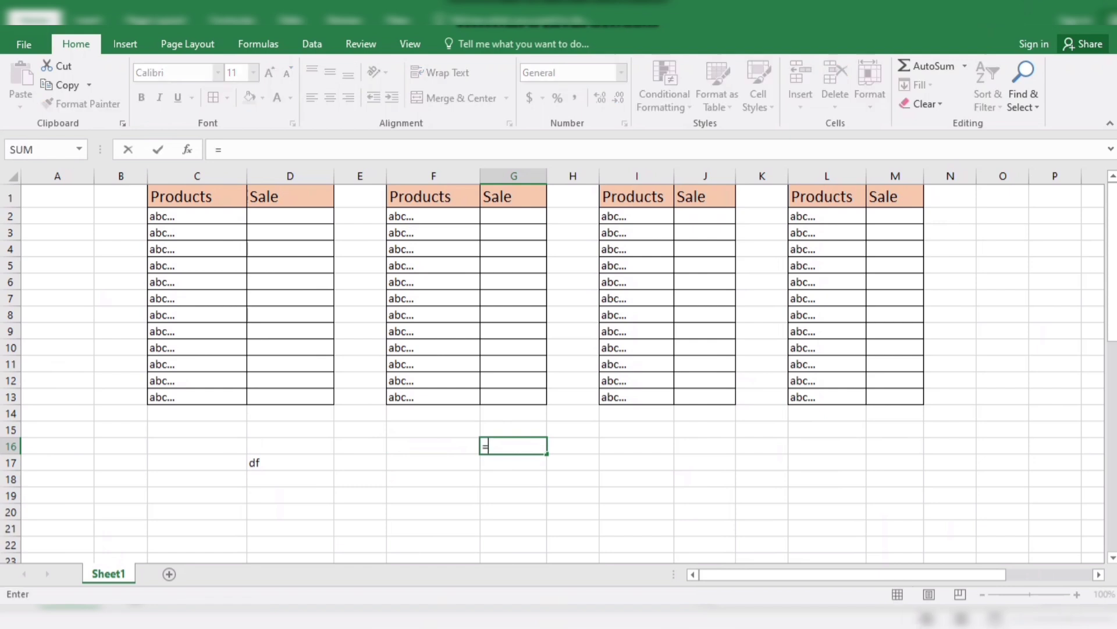
type("ran")
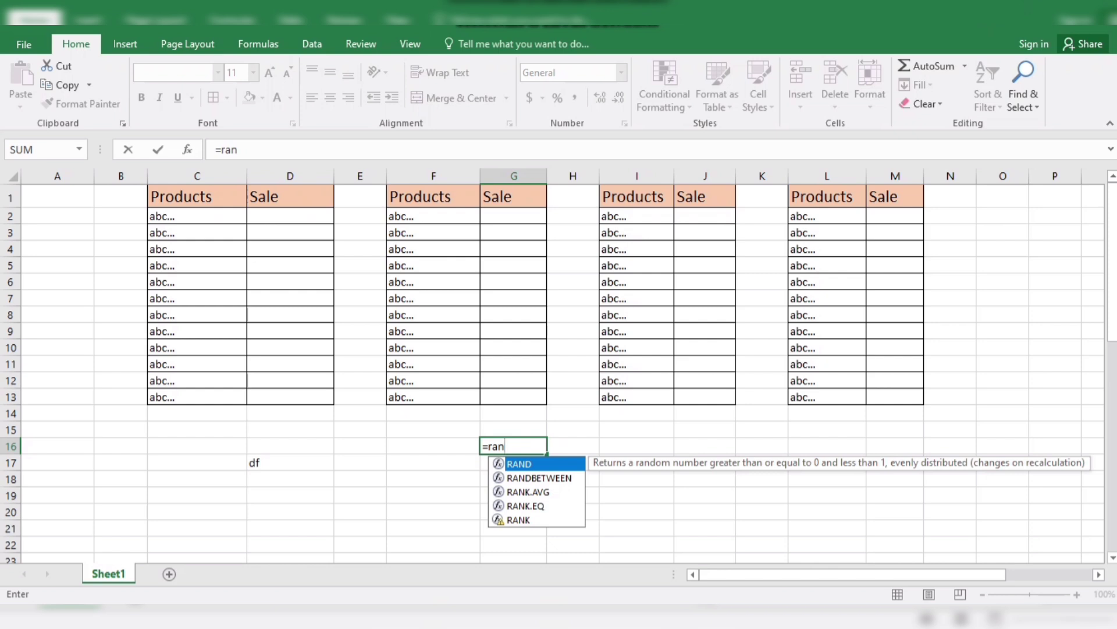
key("Down")
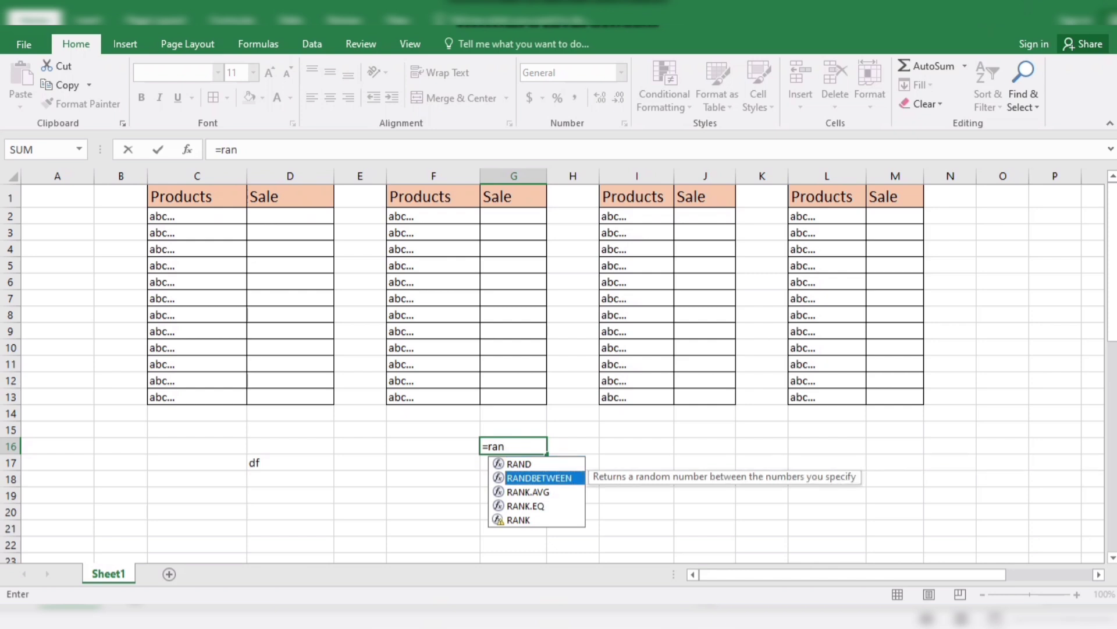
key("Tab")
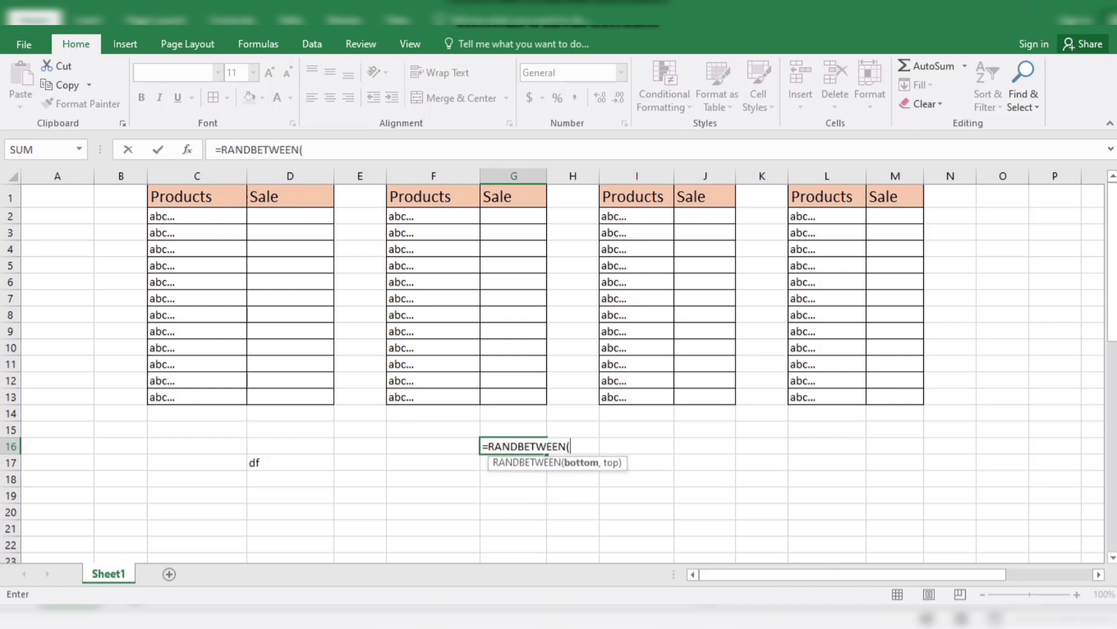
type("1,20")
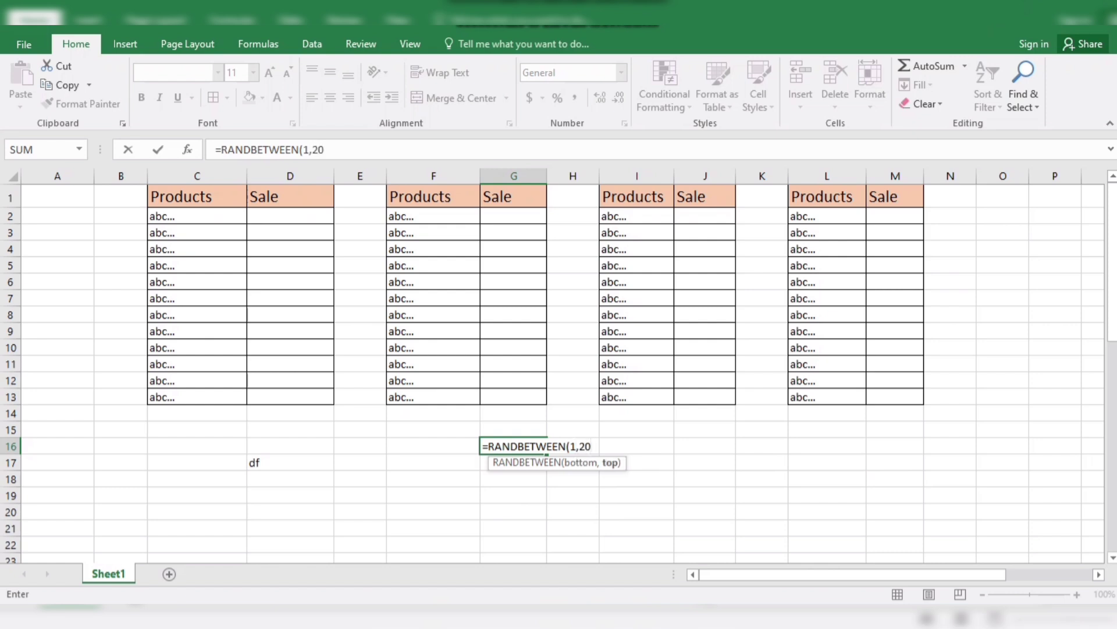
type(")")
key("Return")
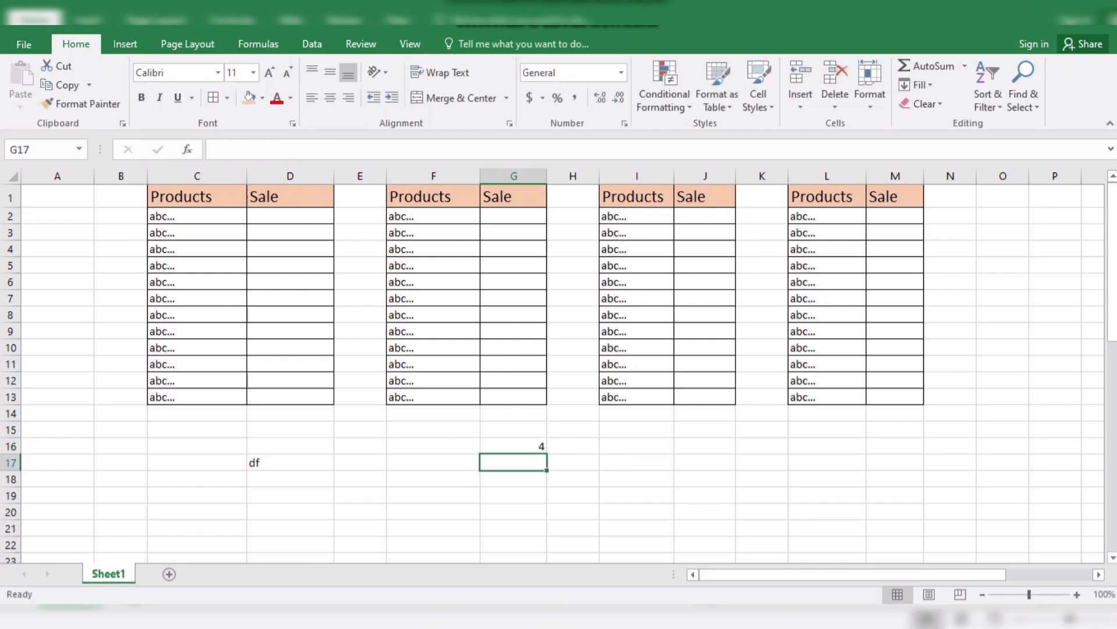
Fill the random number formula in G16 across the row to J16.
left_click(513, 446)
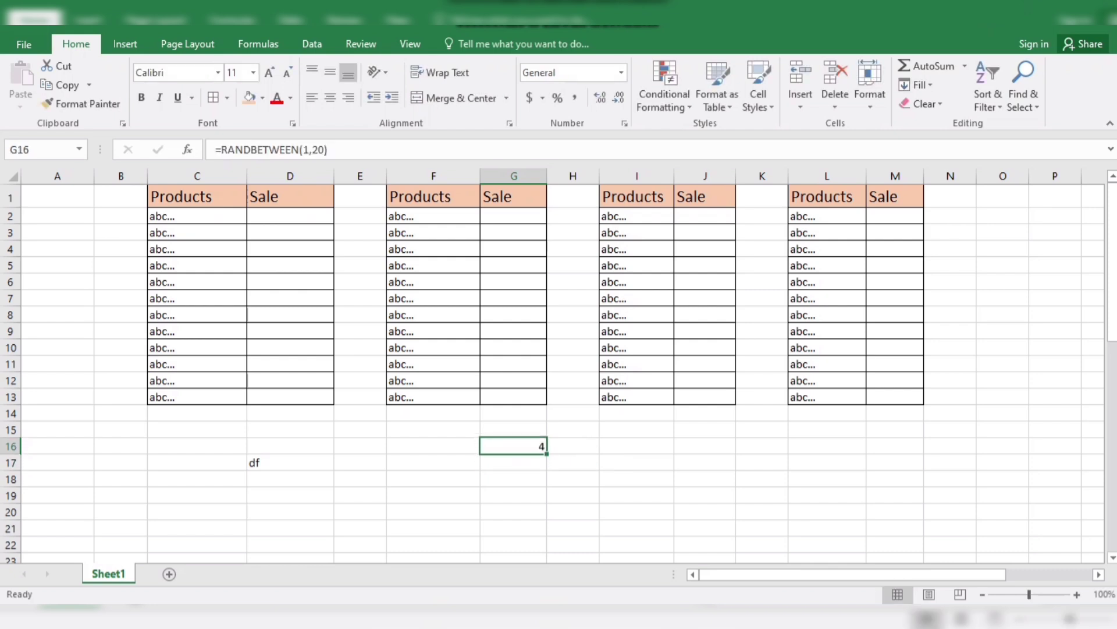
left_click_drag(547, 453, 706, 449)
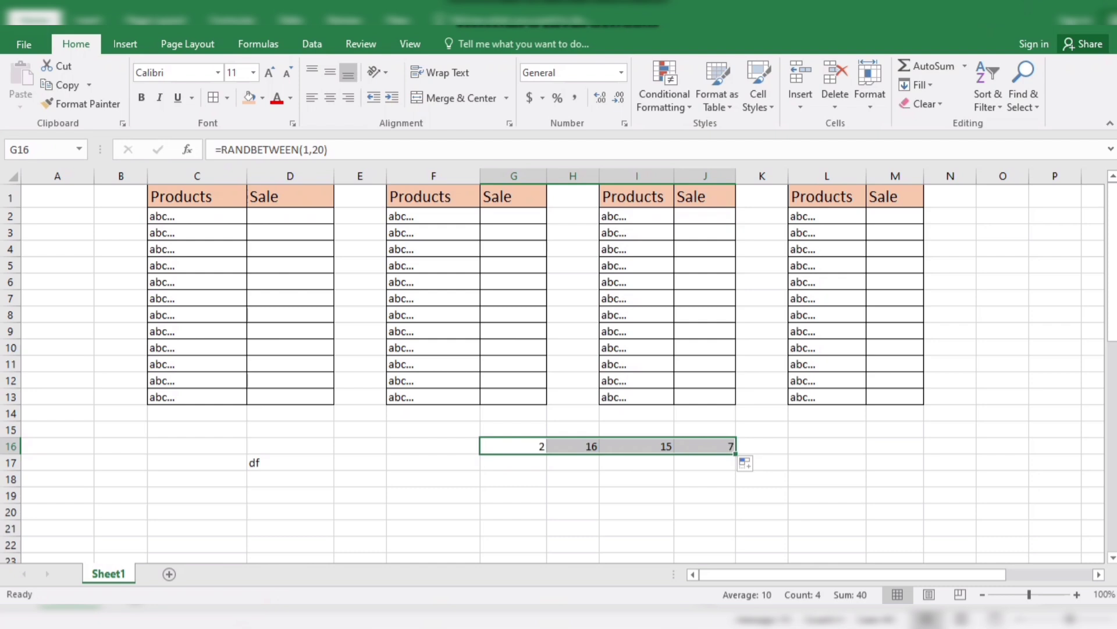
left_click(827, 479)
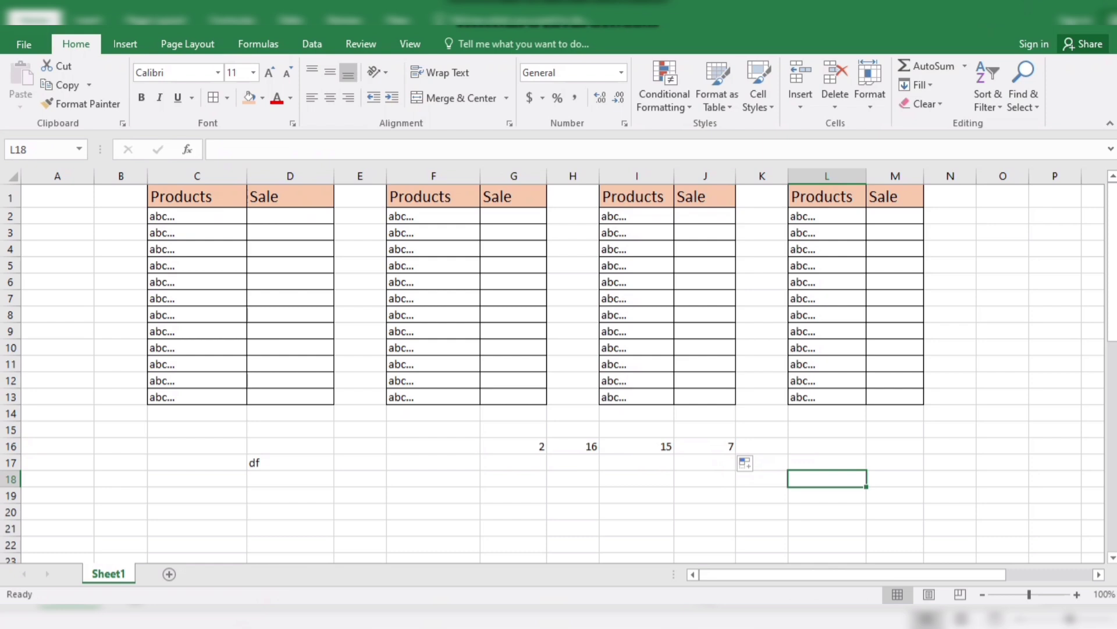
Copy the random number formulas in G16:J16 and paste them normally, formulas included, into the row starting at G17.
left_click_drag(524, 446, 716, 446)
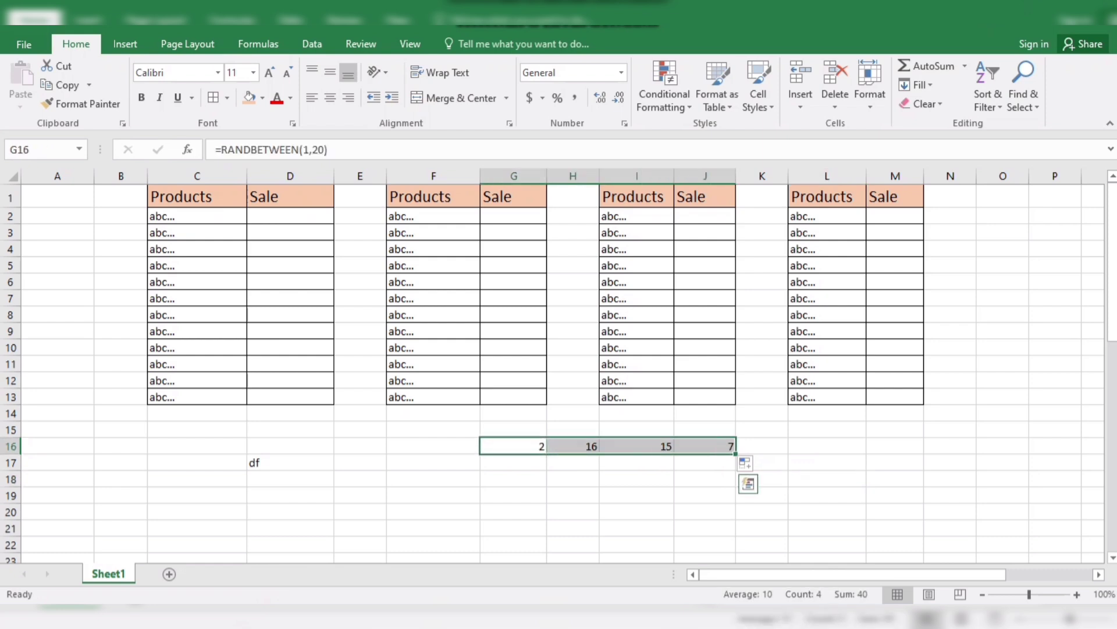
key("ctrl+c")
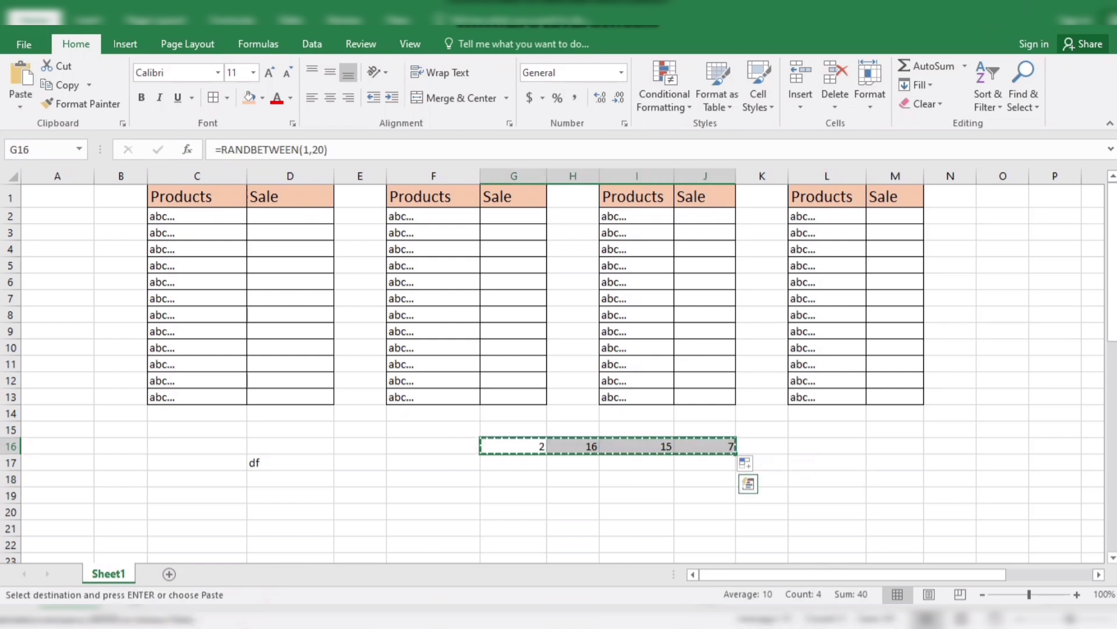
left_click(513, 479)
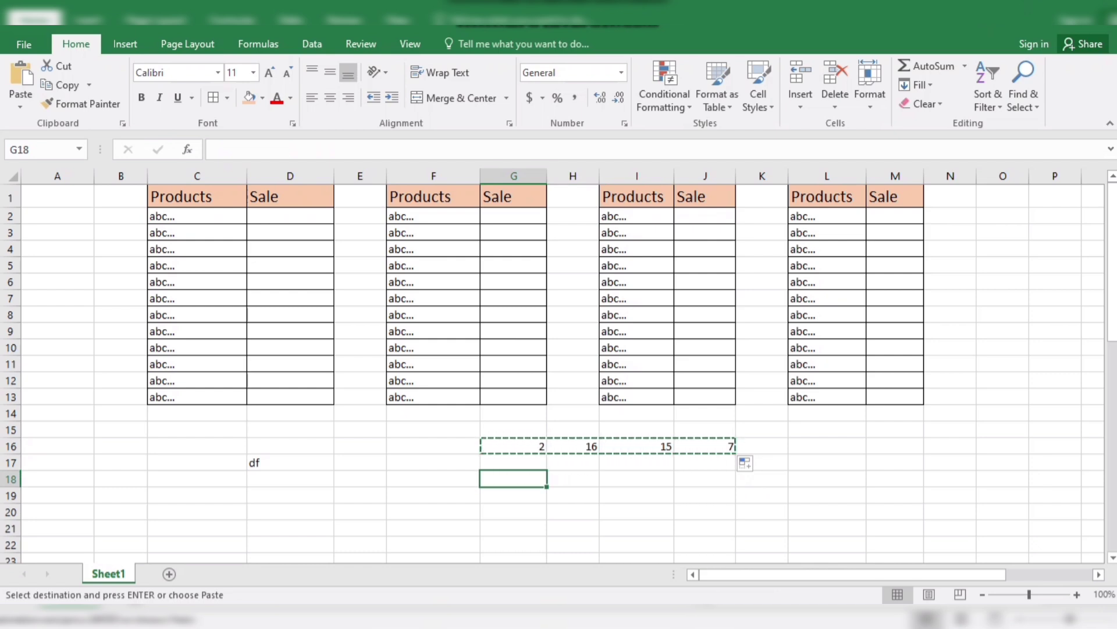
left_click(513, 463)
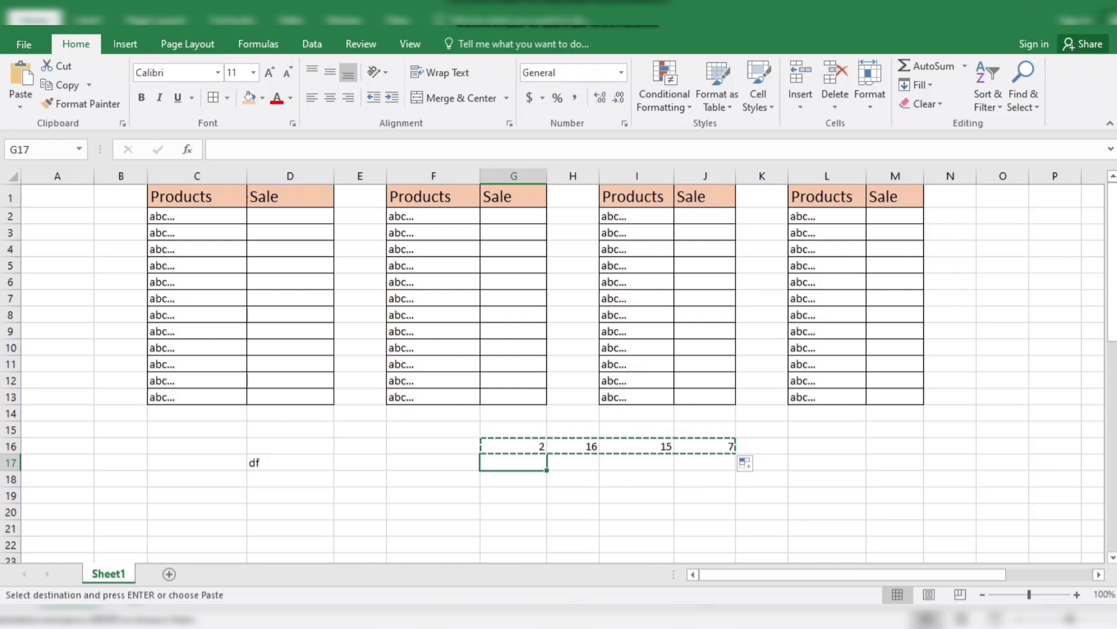
left_click(21, 101)
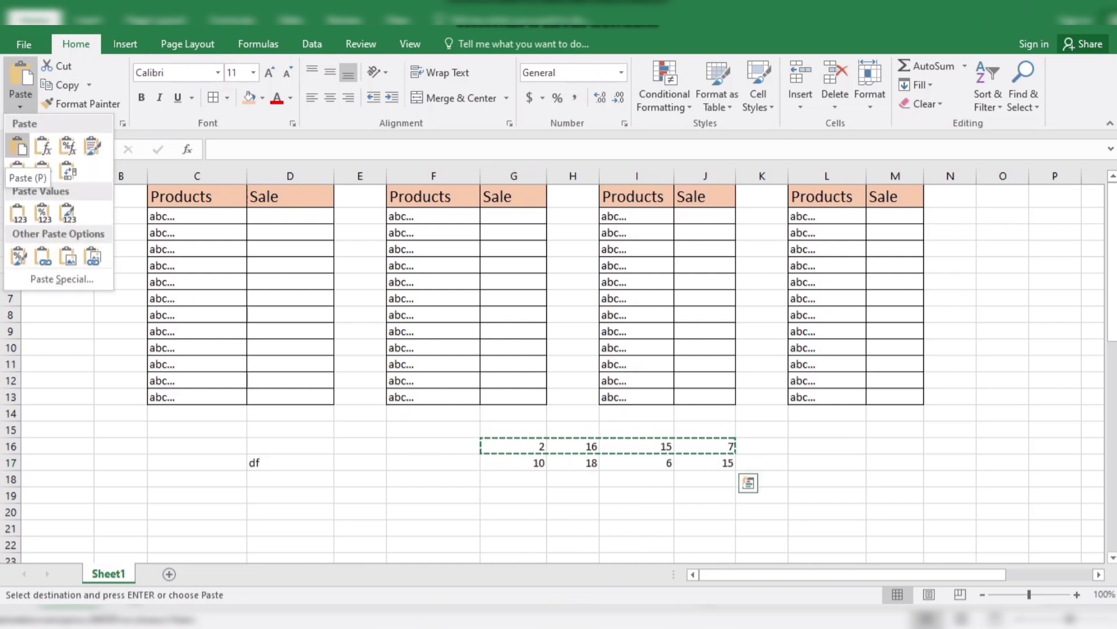
left_click(17, 145)
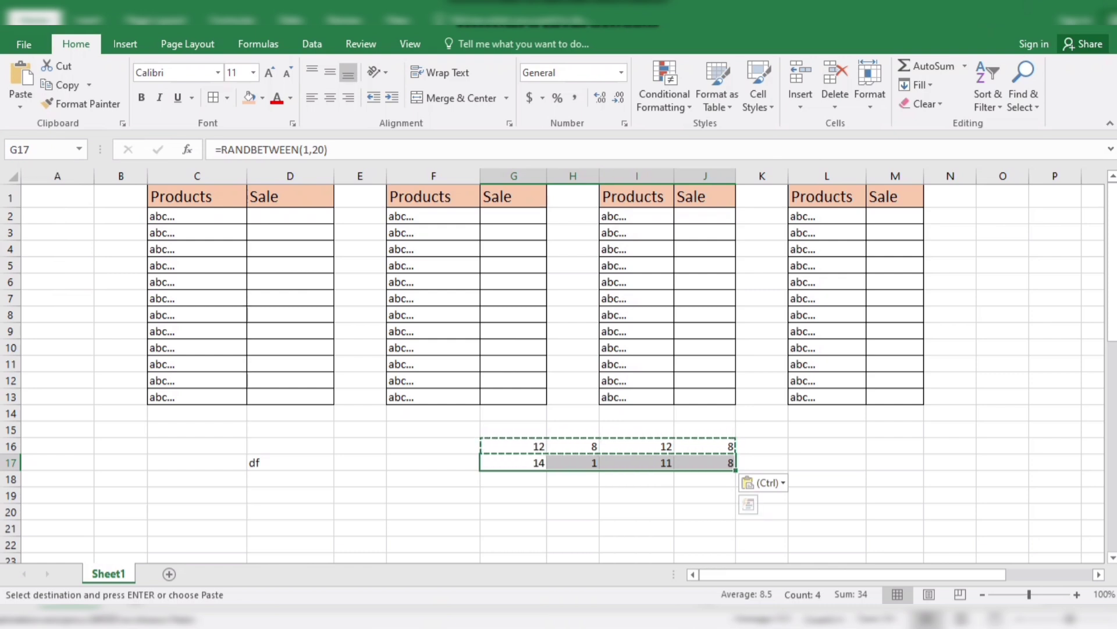
Paste the copied G16:J16 cells as values only into the row starting at G18, using Paste Special.
left_click(513, 479)
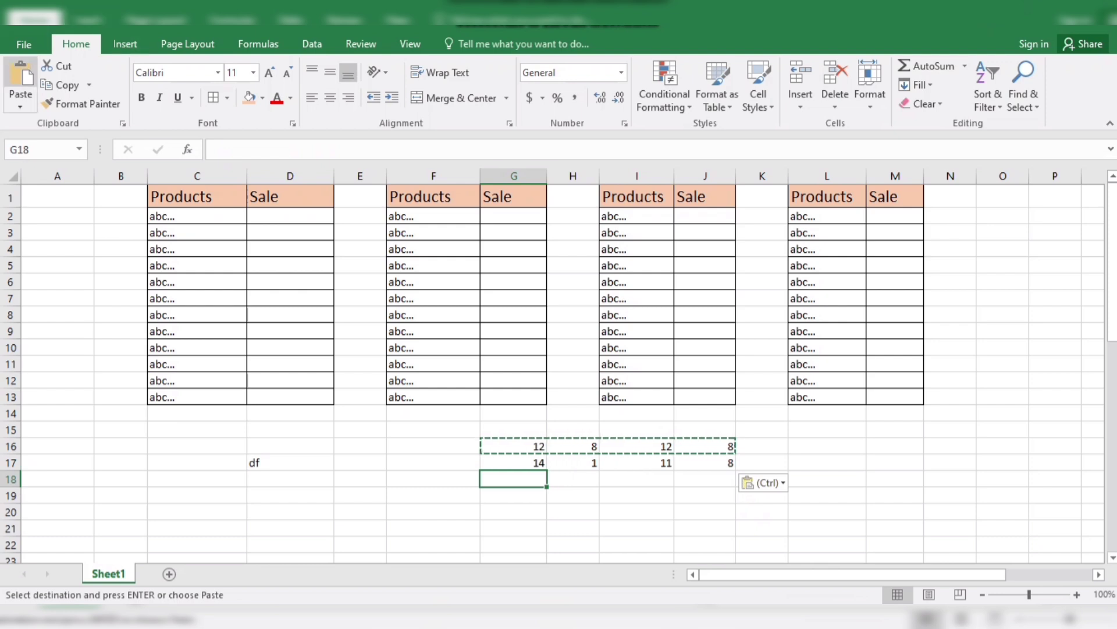
left_click(21, 104)
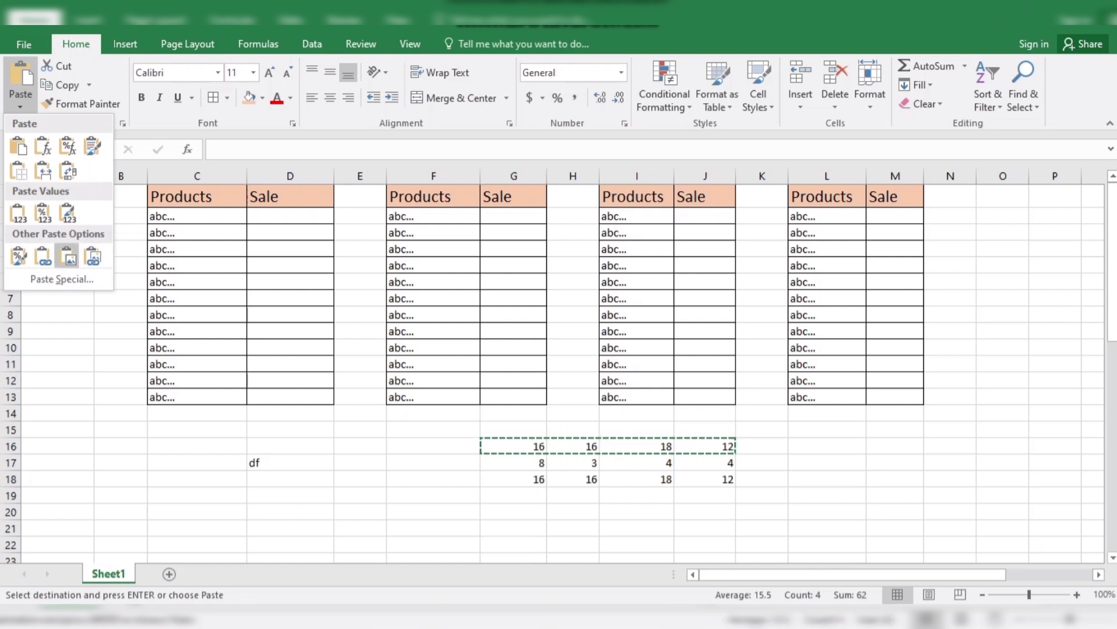
left_click(62, 279)
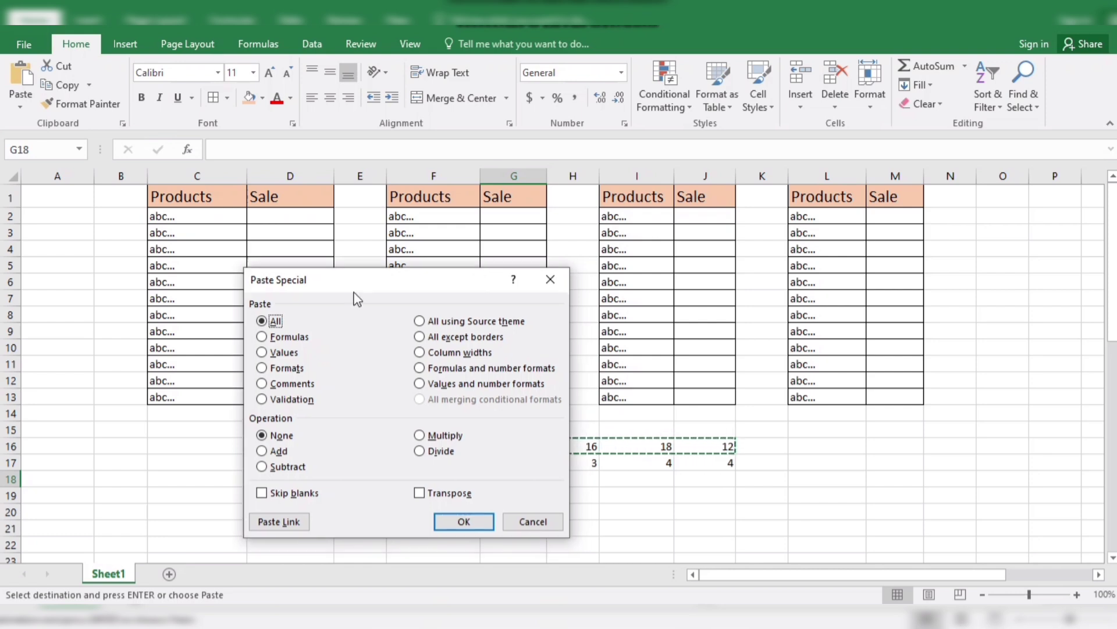
left_click_drag(361, 283, 200, 240)
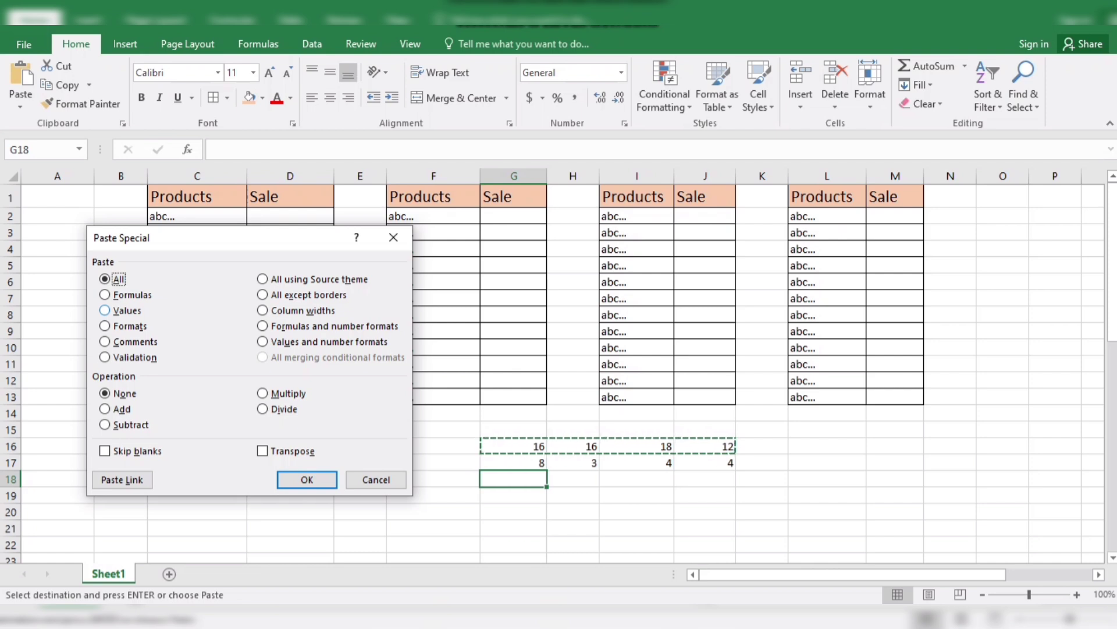
left_click(105, 310)
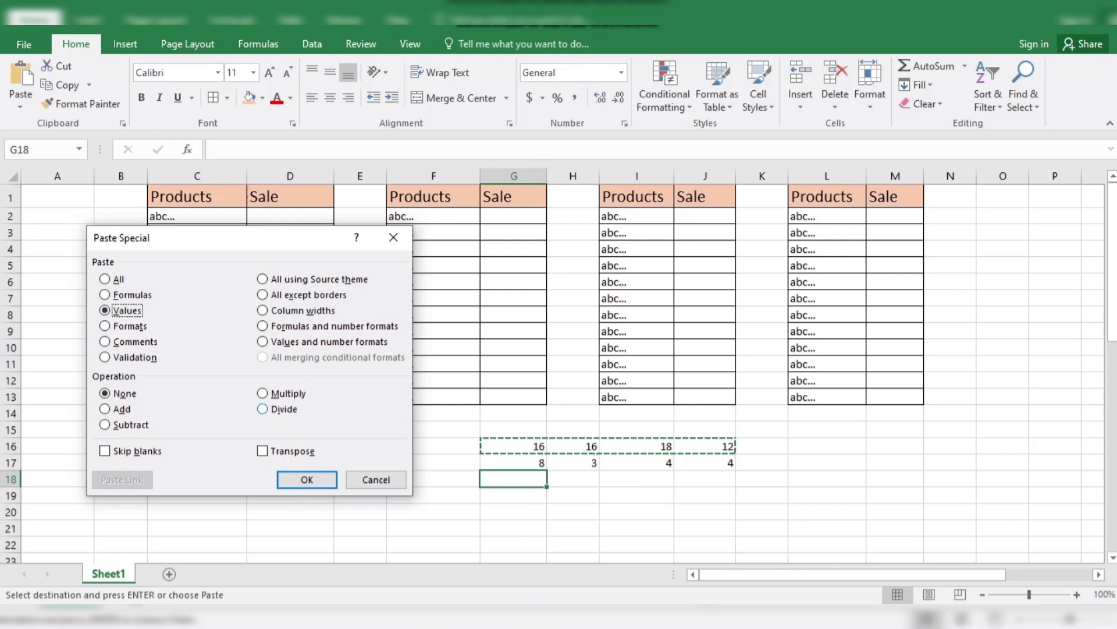
left_click(307, 479)
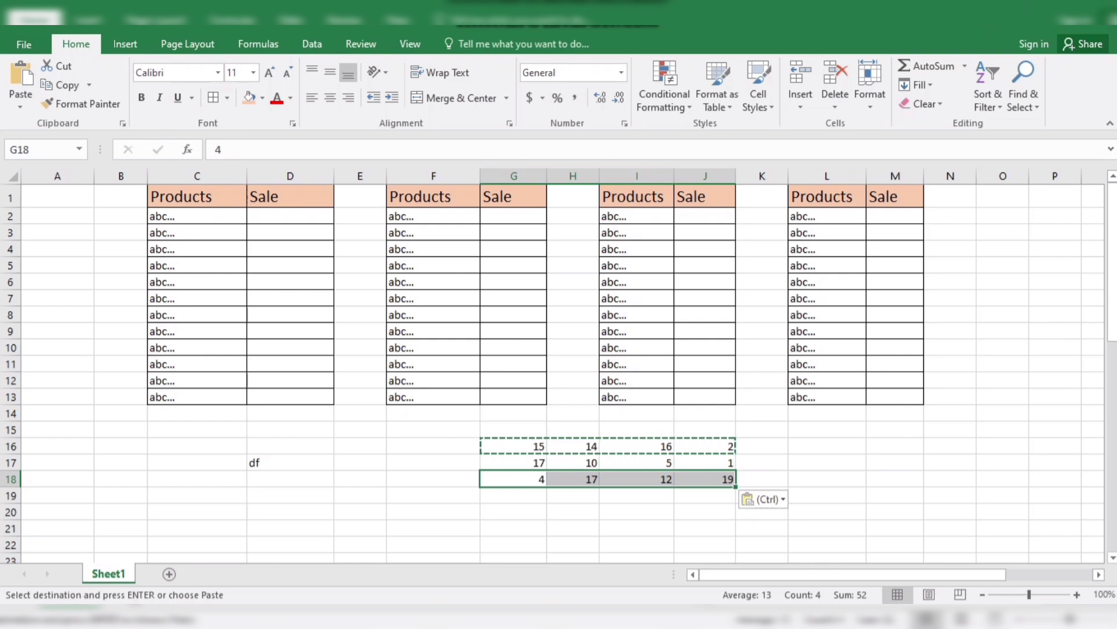
Compare the contents of cells G16, G17 and G18, and enter 2 in G19 to recalculate the random formulas.
double_click(513, 495)
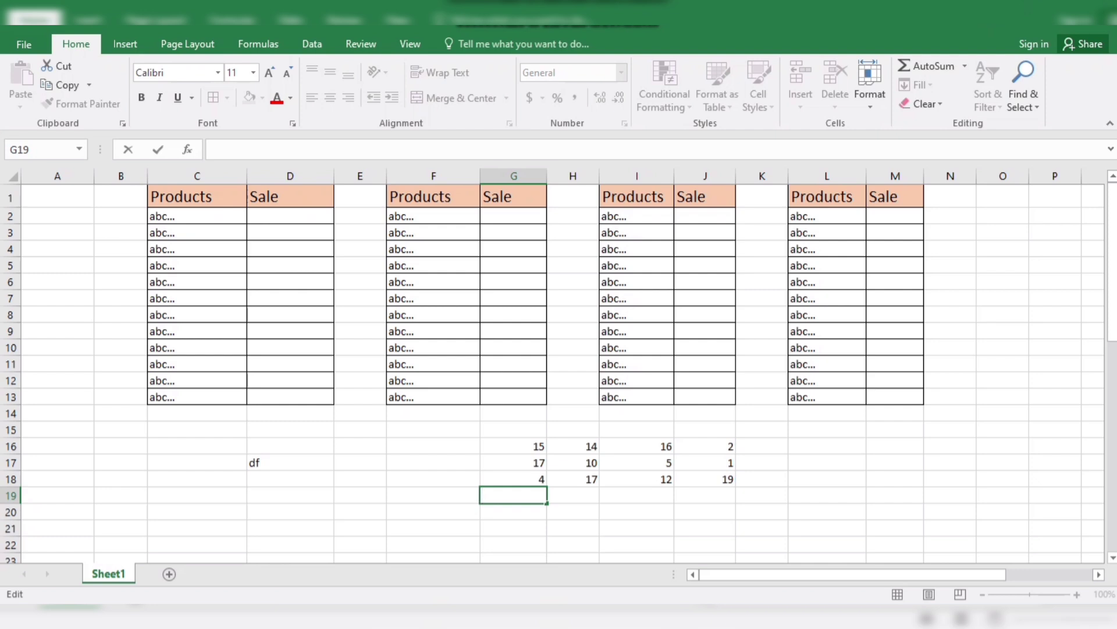
left_click(514, 463)
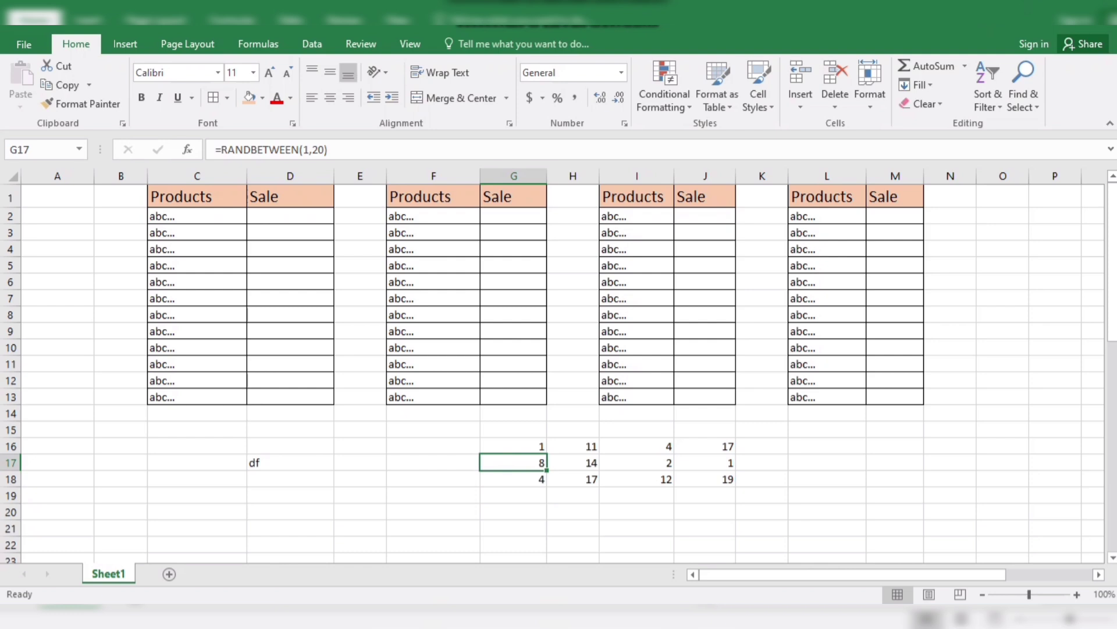
left_click(513, 447)
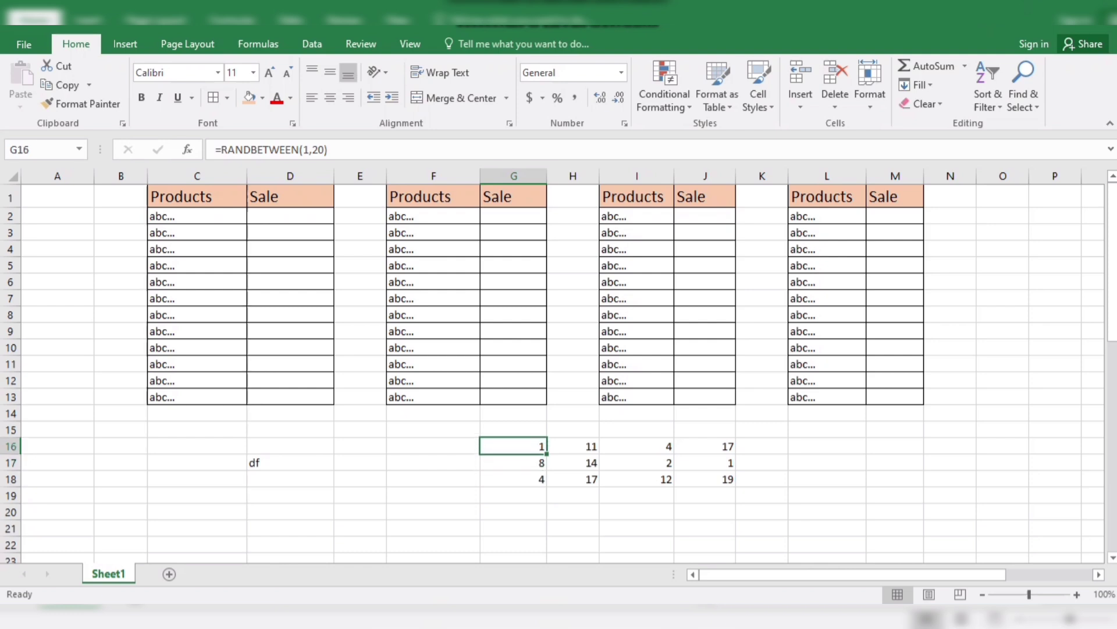
left_click(513, 463)
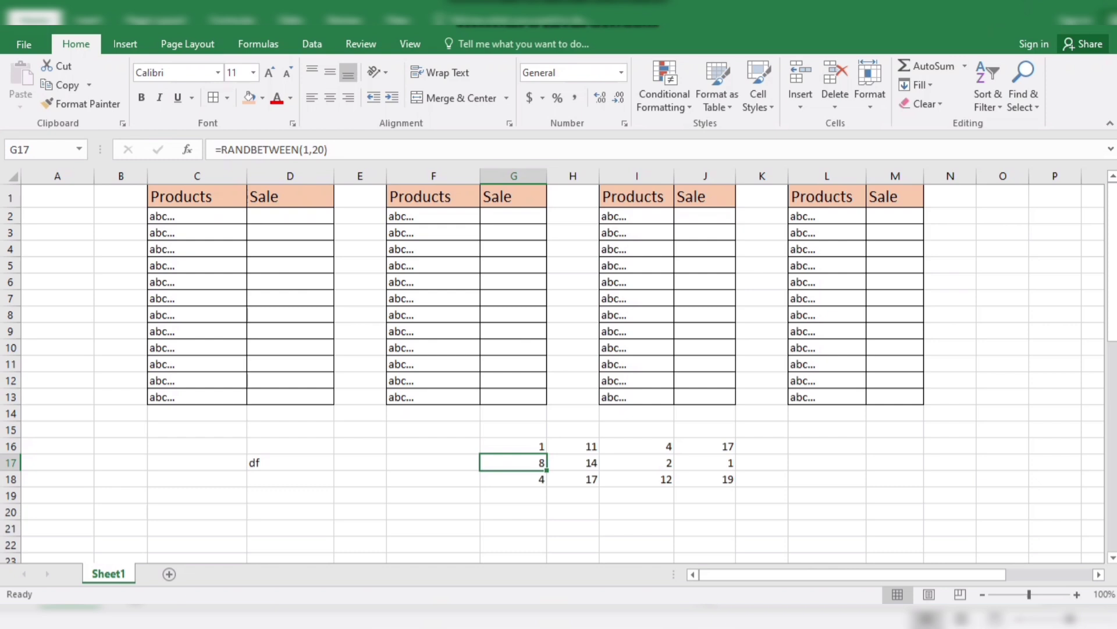
left_click(513, 479)
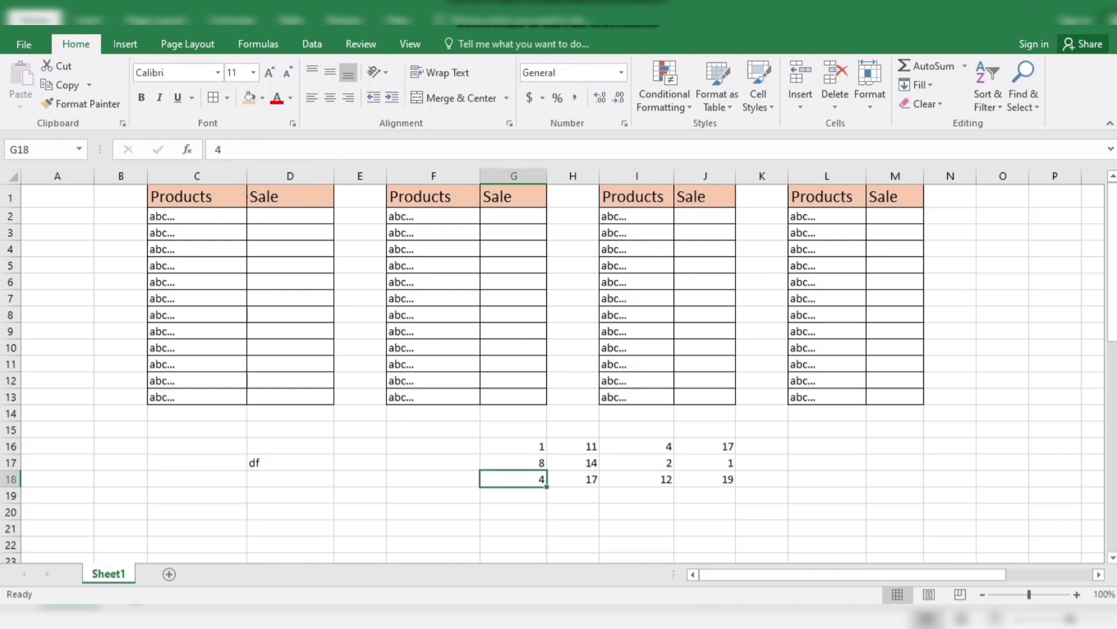
left_click(513, 495)
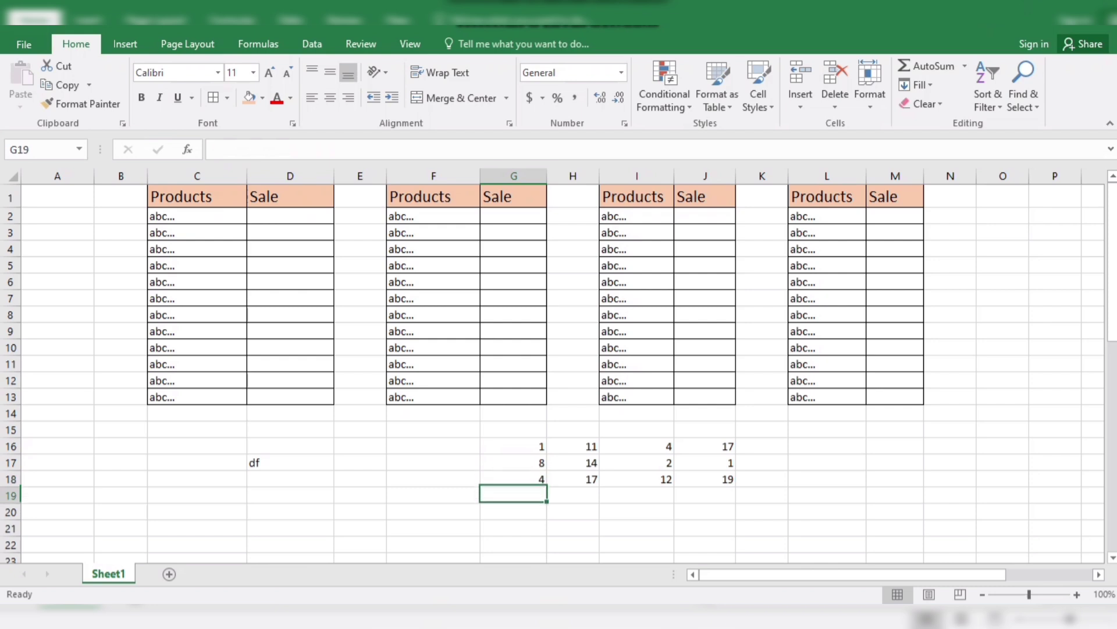
type("2")
key("Return")
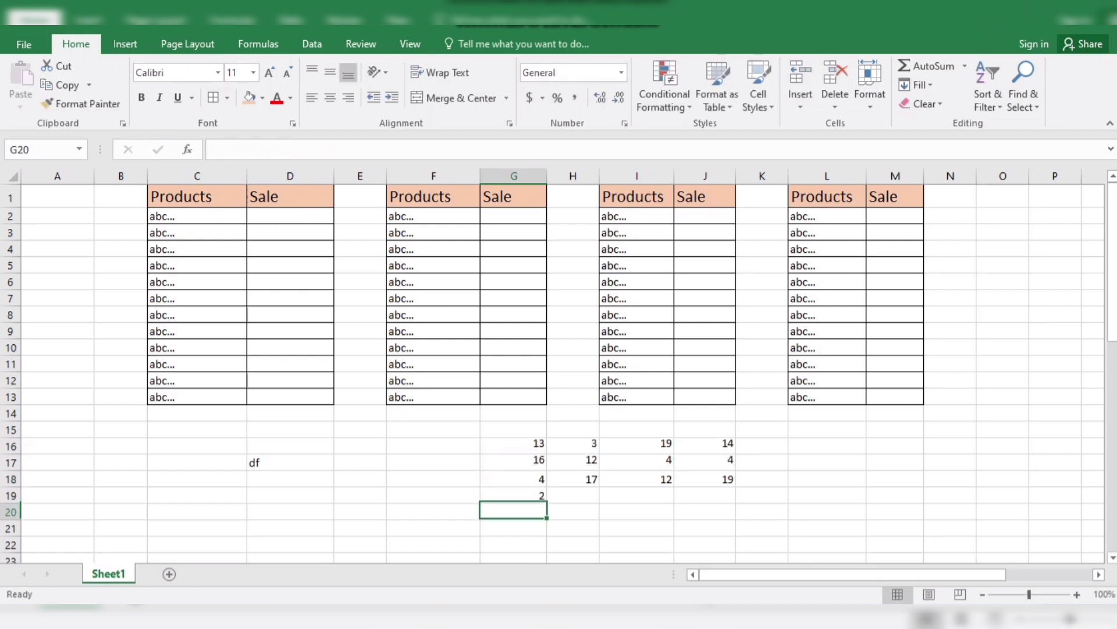